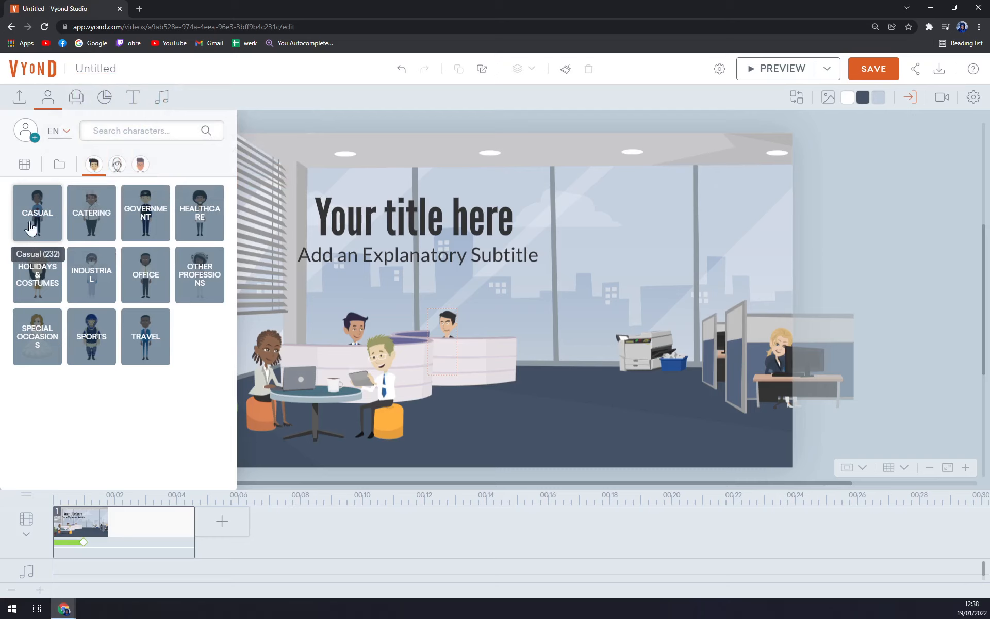
Step: Add the basketball player in the white jersey from the Sports characters to the open floor of the office scene
{"action": "left_click", "coordinate": [136, 171]}
{"action": "left_click", "coordinate": [94, 165]}
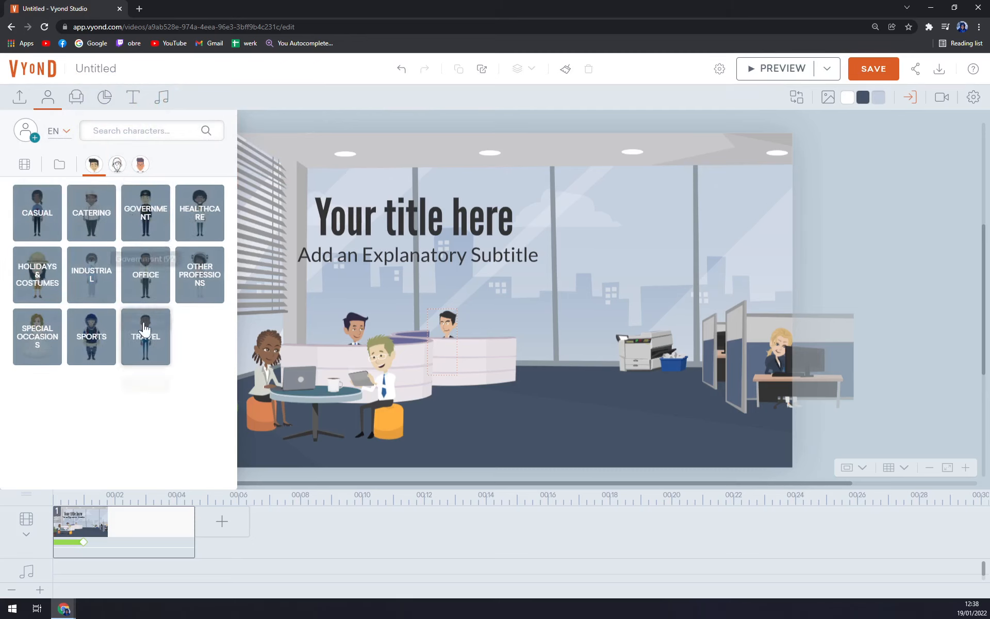
{"action": "left_click", "coordinate": [99, 339]}
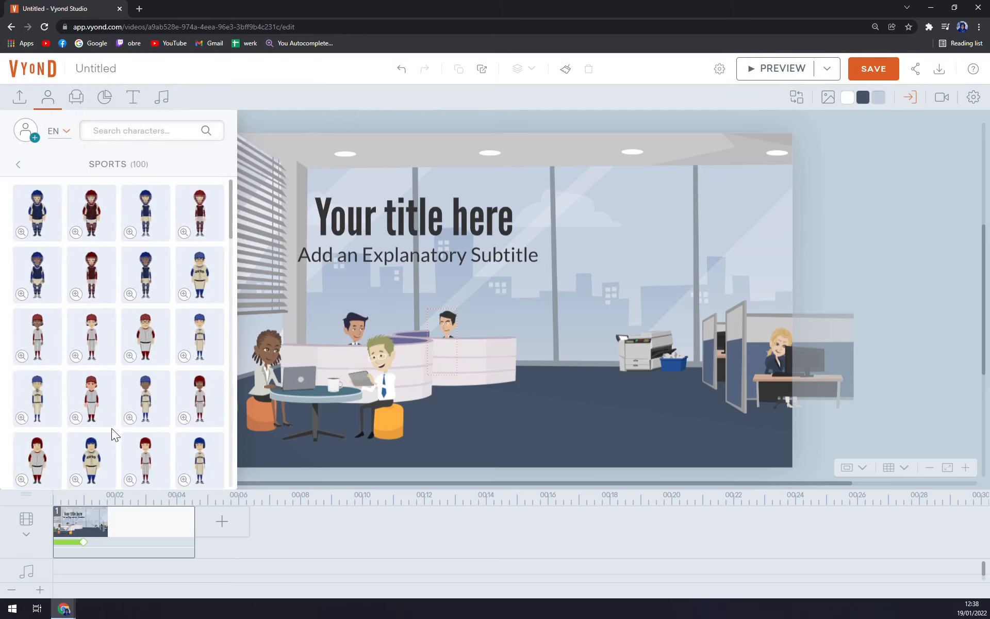
{"action": "scroll", "coordinate": [456, 380], "scroll_direction": "down", "scroll_amount": 4}
{"action": "scroll", "coordinate": [456, 380], "scroll_direction": "up", "scroll_amount": 7}
{"action": "scroll", "coordinate": [515, 291], "scroll_direction": "down", "scroll_amount": 3}
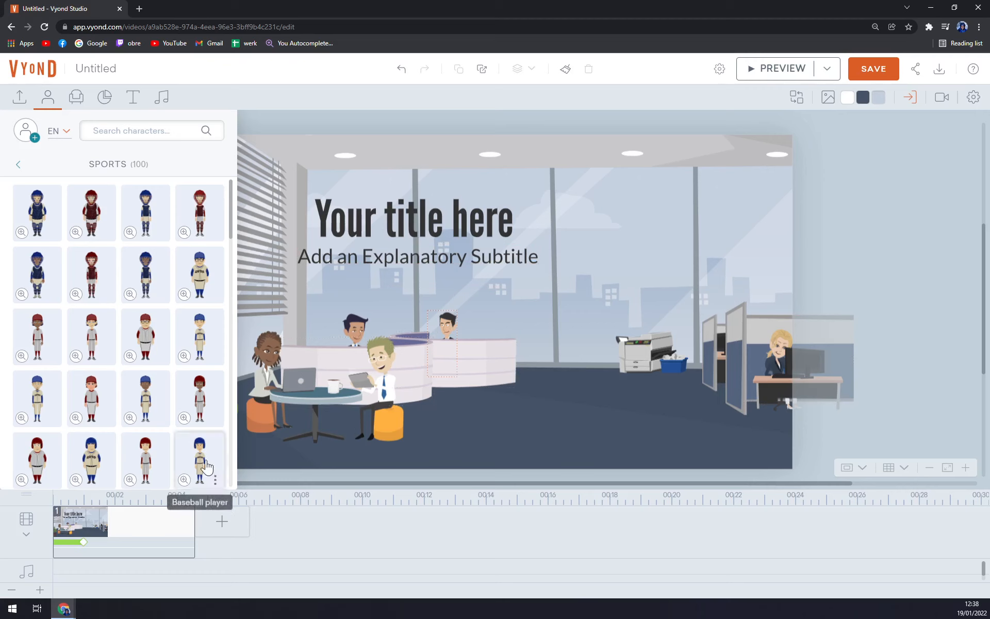
{"action": "scroll", "coordinate": [202, 454], "scroll_direction": "down", "scroll_amount": 4}
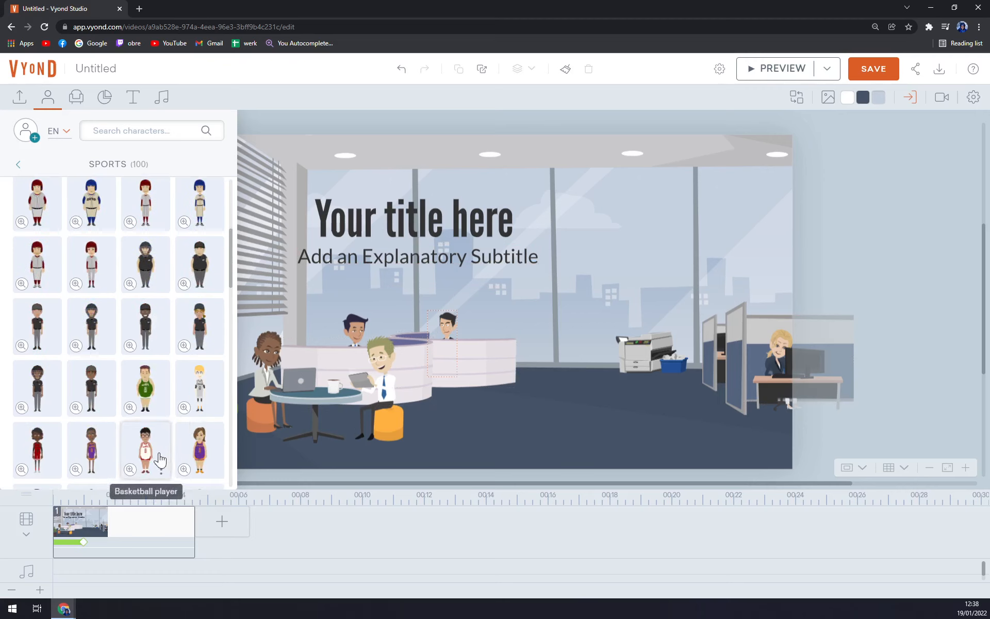
{"action": "left_click_drag", "start_coordinate": [151, 455], "coordinate": [558, 347]}
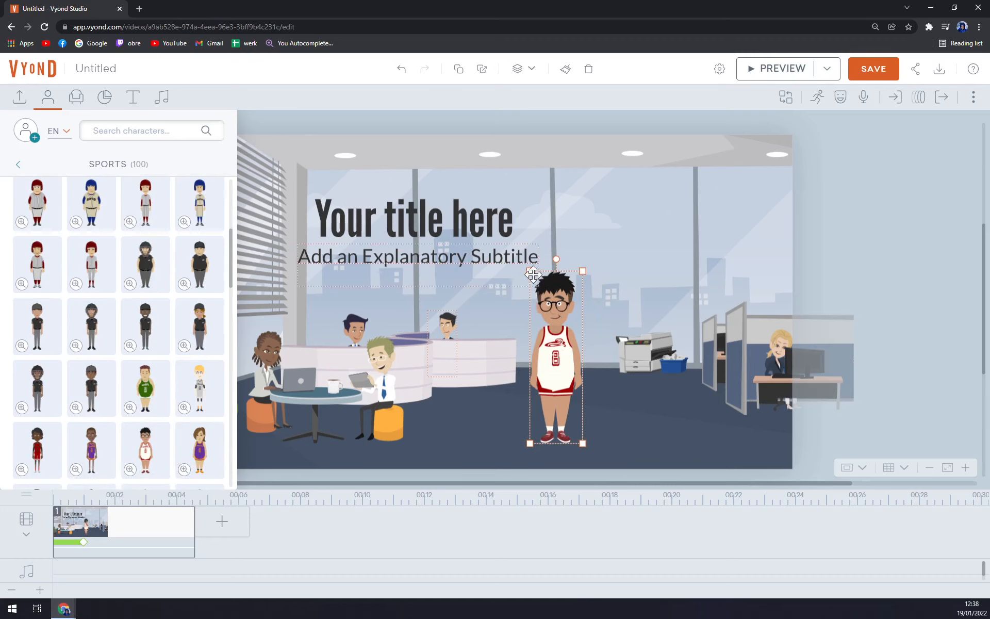
Step: Resize the basketball player to be slightly smaller and place him right beside the seated man with the tablet
{"action": "left_click_drag", "start_coordinate": [530, 271], "coordinate": [547, 338]}
{"action": "left_click_drag", "start_coordinate": [568, 379], "coordinate": [425, 372]}
{"action": "left_click", "coordinate": [411, 335]}
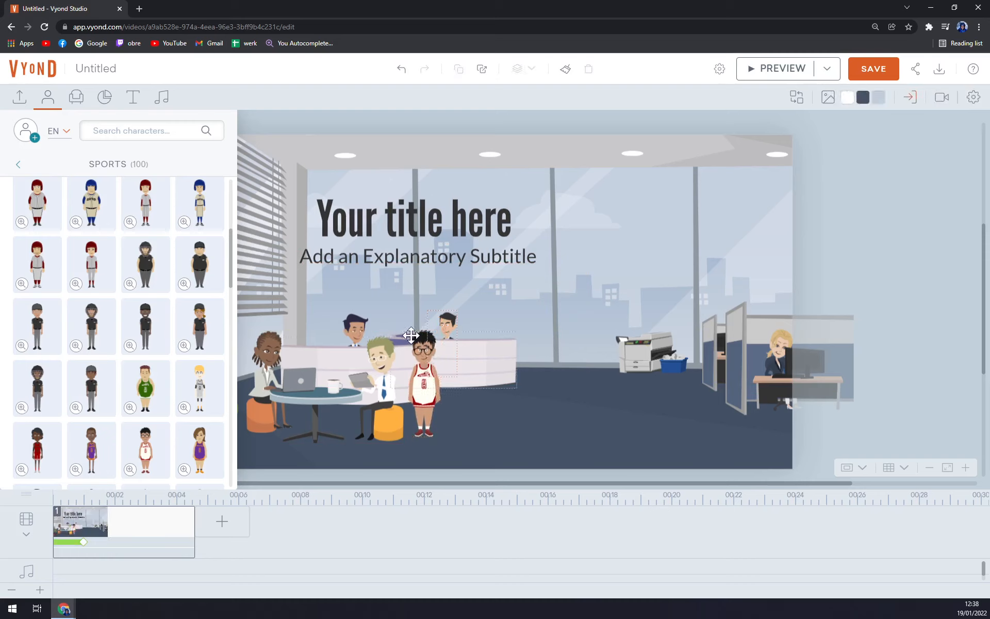
{"action": "left_click", "coordinate": [411, 335]}
{"action": "left_click_drag", "start_coordinate": [408, 328], "coordinate": [395, 303]}
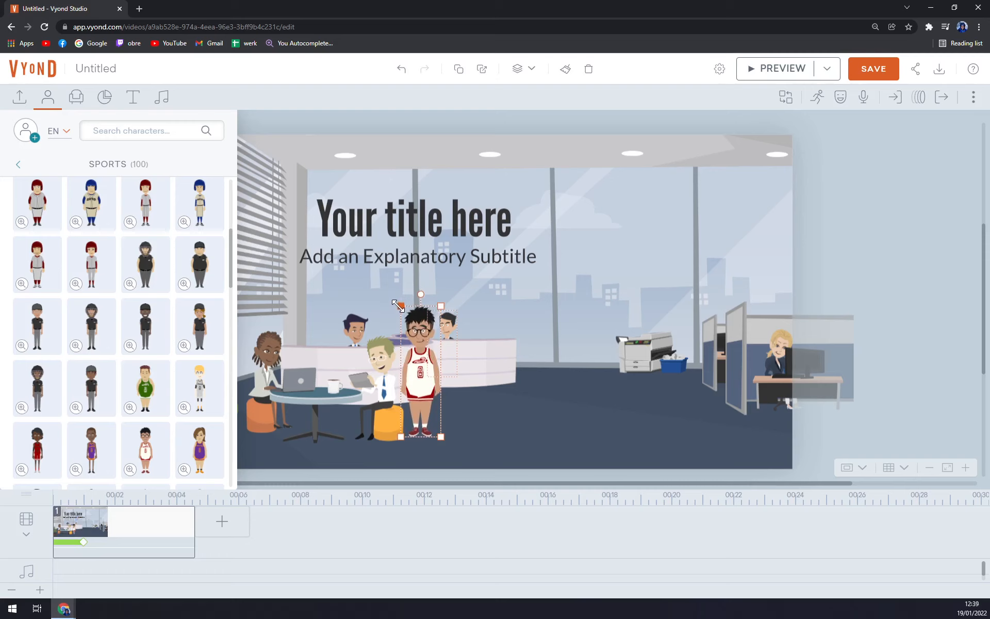
{"action": "left_click", "coordinate": [564, 416]}
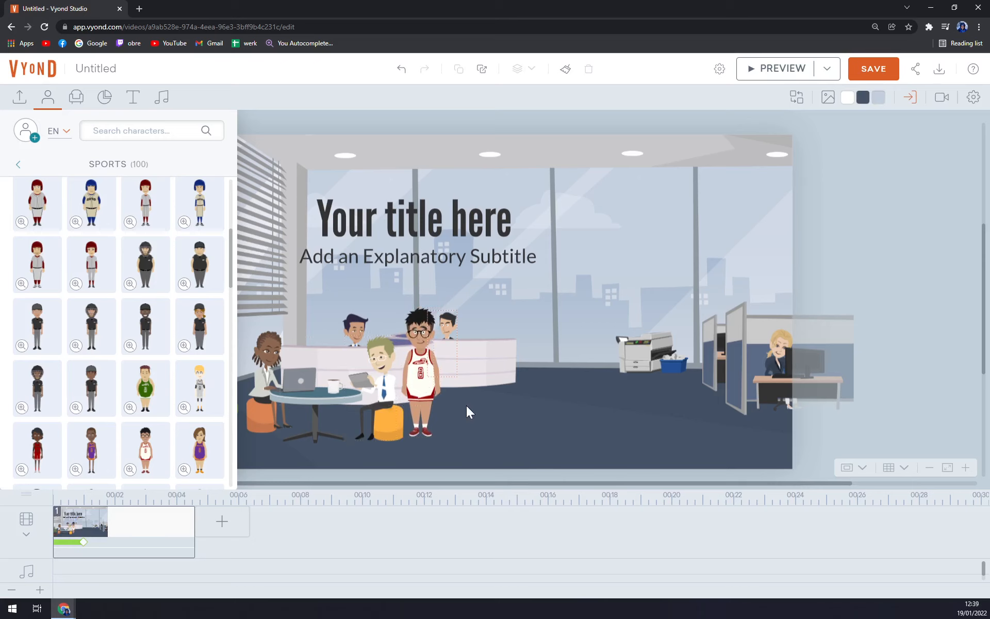
{"action": "scroll", "coordinate": [118, 378], "scroll_direction": "down", "scroll_amount": 15}
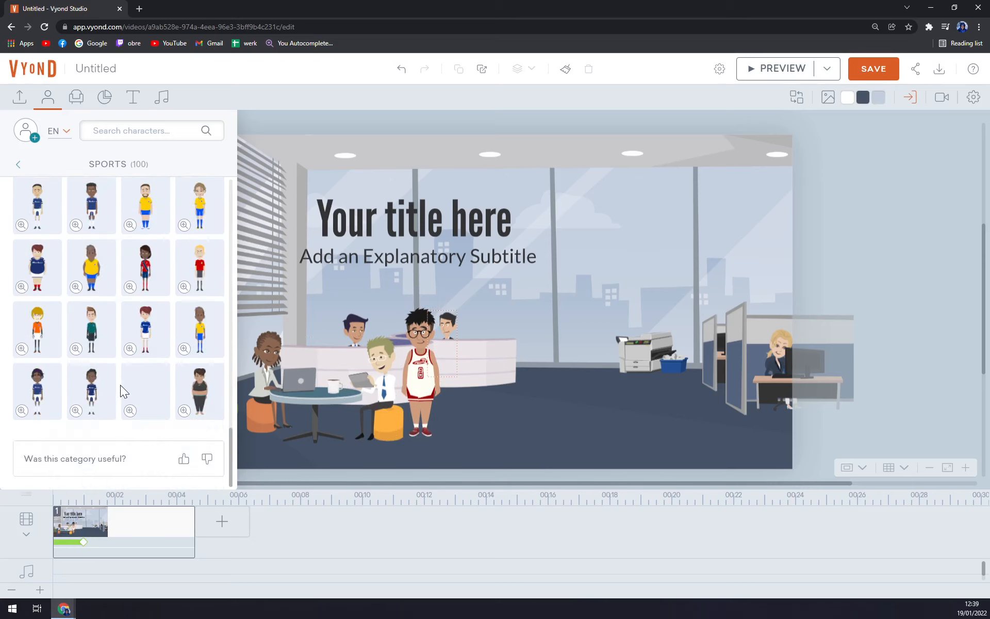
{"action": "scroll", "coordinate": [108, 408], "scroll_direction": "up", "scroll_amount": 15}
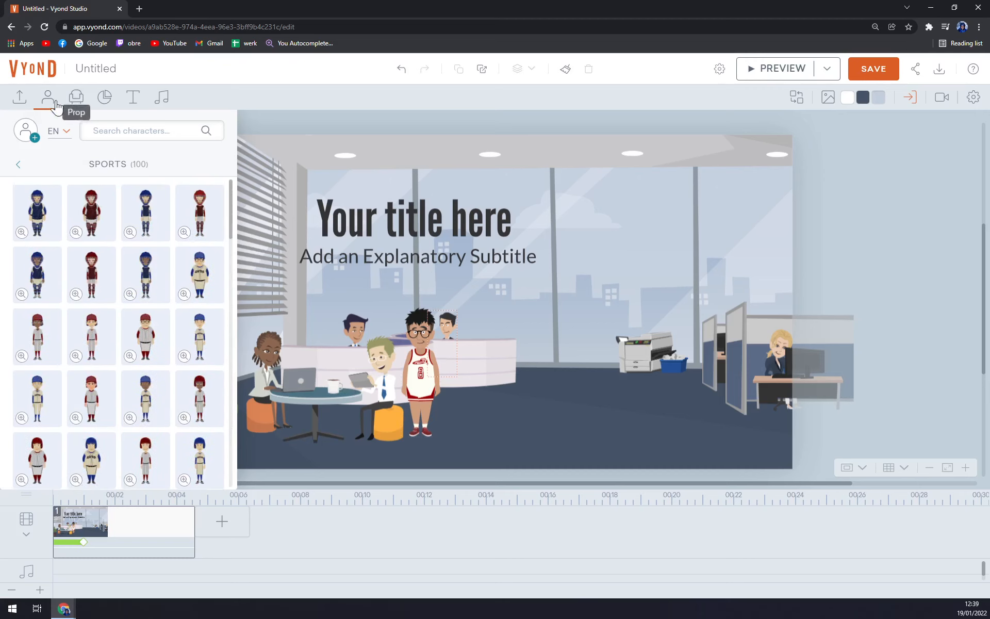
{"action": "left_click", "coordinate": [25, 132]}
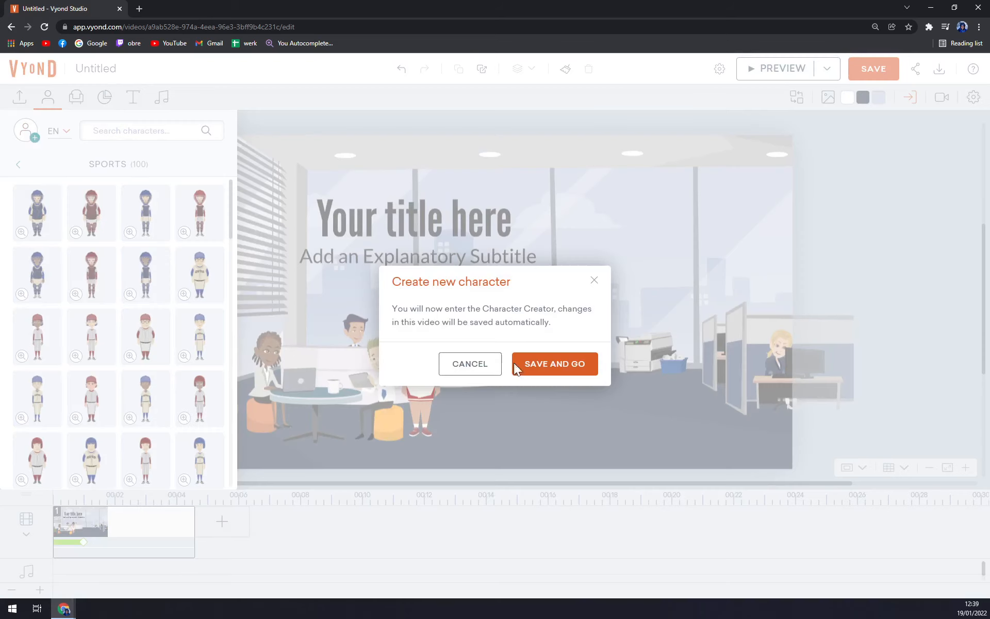
{"action": "left_click", "coordinate": [593, 280]}
Step: Add the front-view blue truck from the Transport props and place it, enlarged, overlapping the right end of the reception desk
{"action": "left_click", "coordinate": [75, 99]}
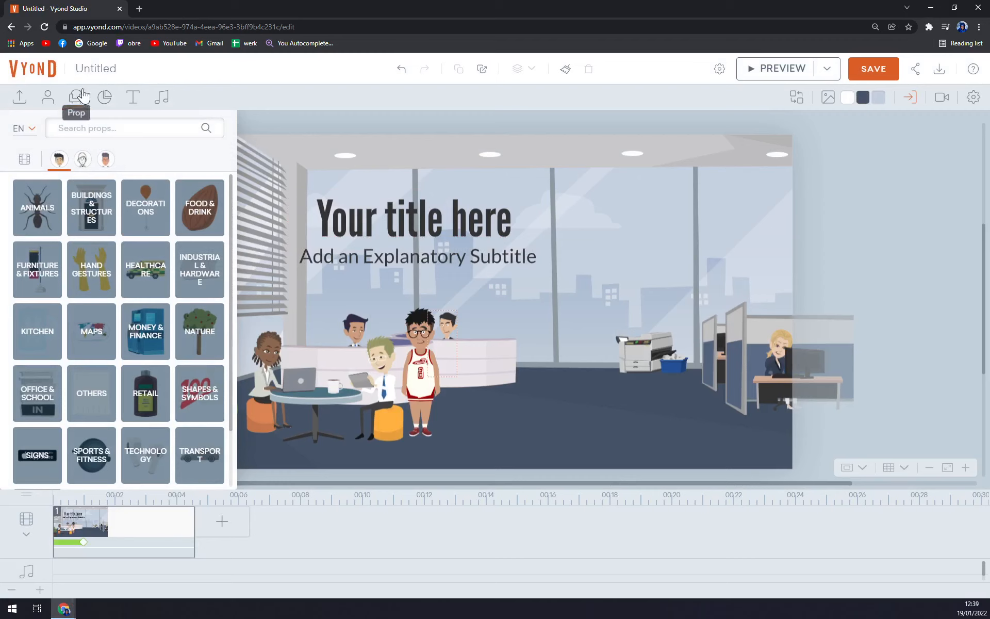
{"action": "scroll", "coordinate": [155, 232], "scroll_direction": "down", "scroll_amount": 2}
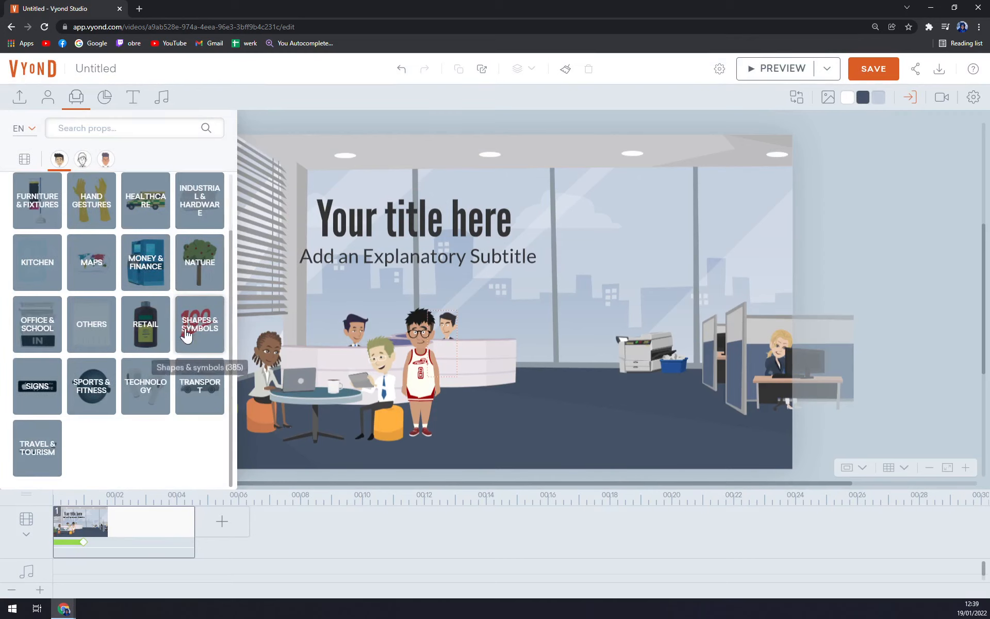
{"action": "left_click", "coordinate": [211, 407]}
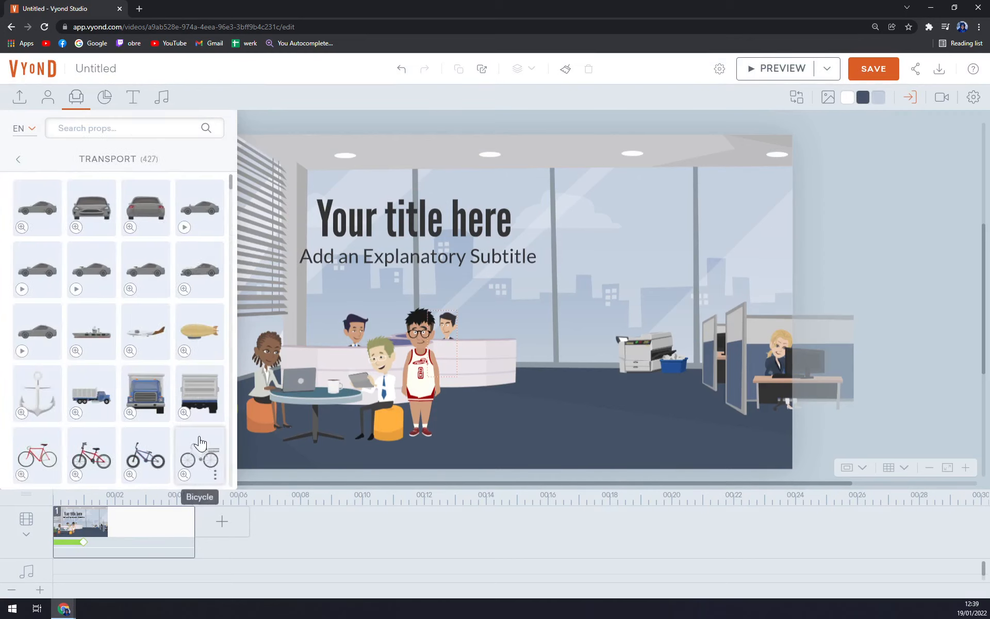
{"action": "left_click", "coordinate": [145, 393]}
{"action": "left_click_drag", "start_coordinate": [521, 300], "coordinate": [602, 320]}
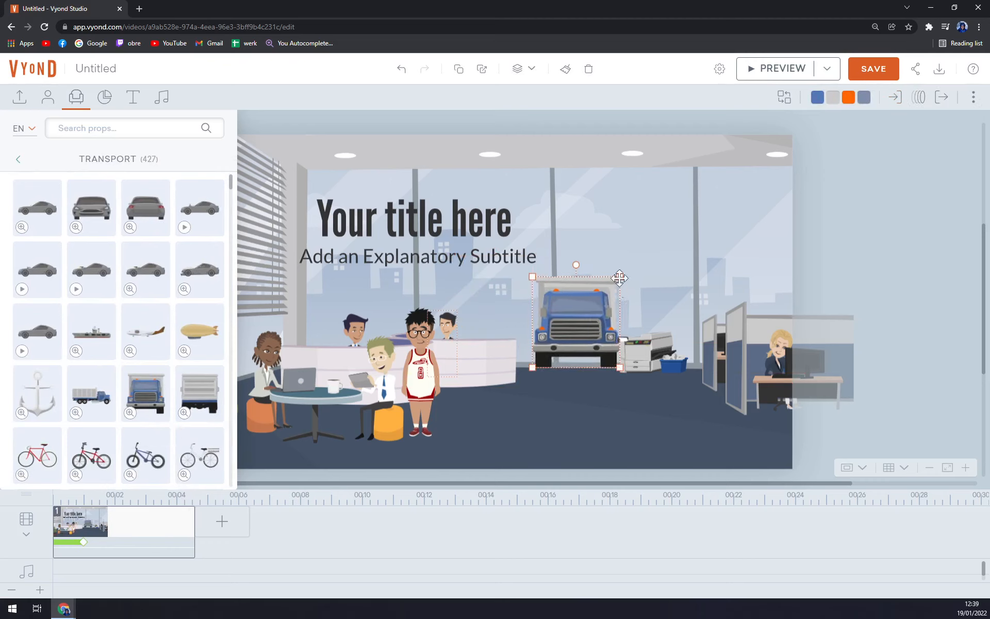
{"action": "left_click_drag", "start_coordinate": [620, 277], "coordinate": [666, 230]}
{"action": "left_click_drag", "start_coordinate": [623, 310], "coordinate": [568, 310]}
Step: Bring the reception desk section next to the truck to the front of the stacking order
{"action": "mouse_move", "coordinate": [487, 380]}
{"action": "left_mouse_down"}
{"action": "mouse_move", "coordinate": [479, 368]}
{"action": "mouse_move", "coordinate": [486, 380]}
{"action": "left_mouse_up"}
{"action": "right_click", "coordinate": [486, 380]}
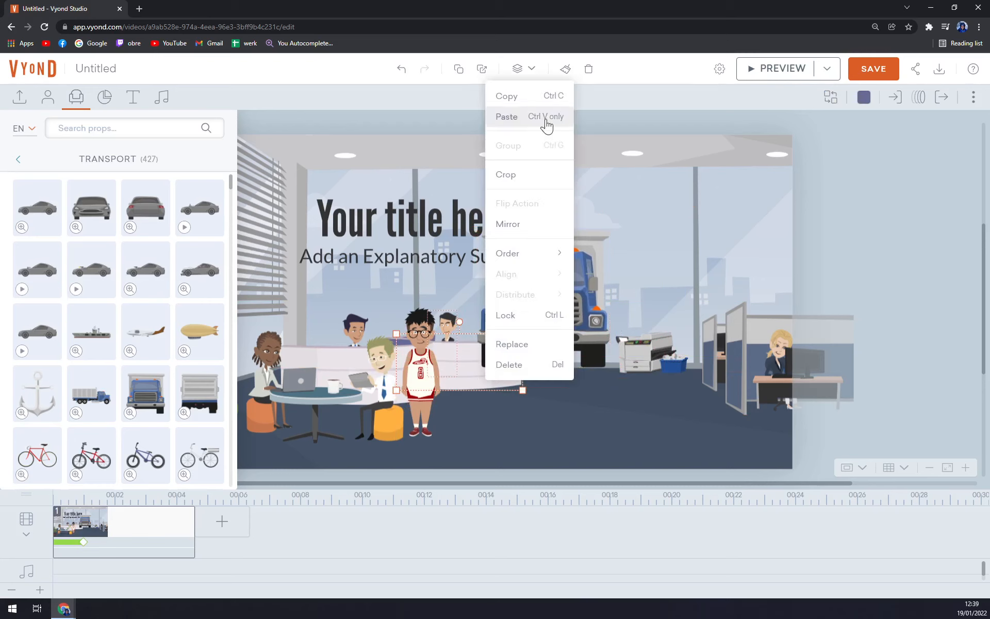
{"action": "mouse_move", "coordinate": [542, 252]}
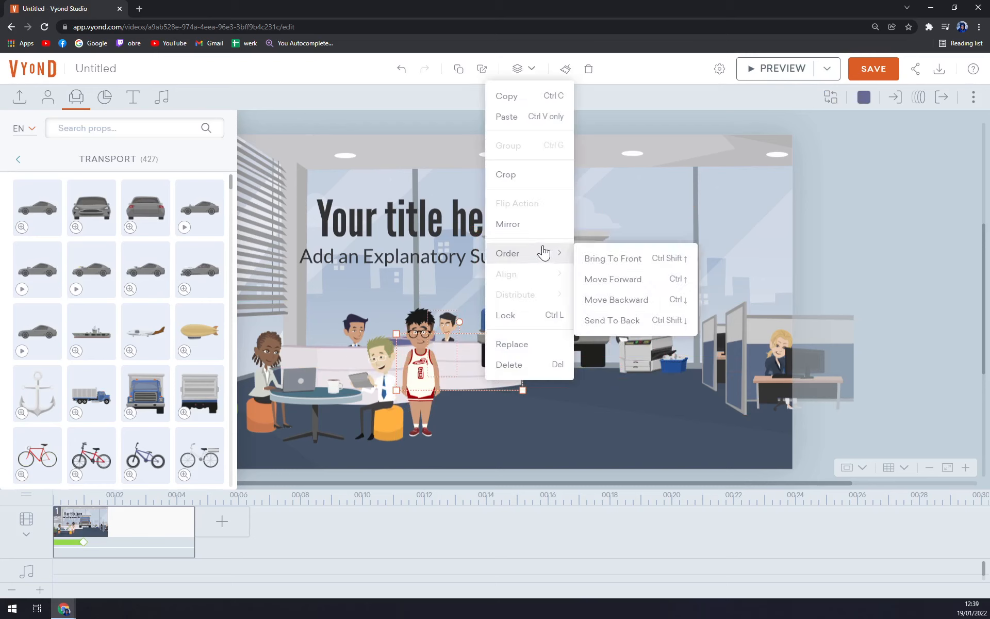
{"action": "left_click", "coordinate": [636, 259]}
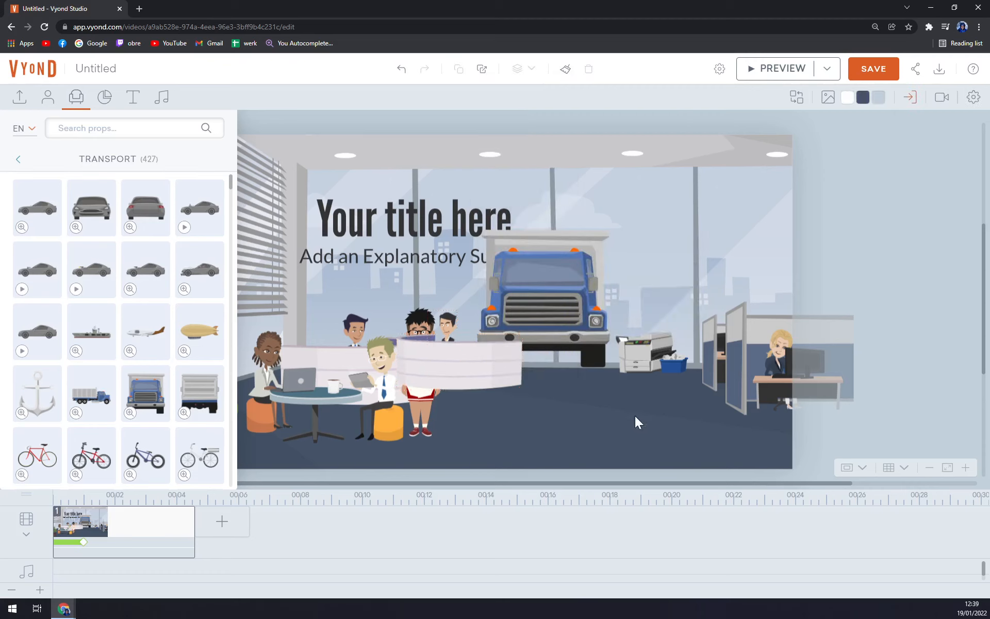
Step: Bring the basketball player to the front so he stands before the reception desk
{"action": "left_click", "coordinate": [431, 416]}
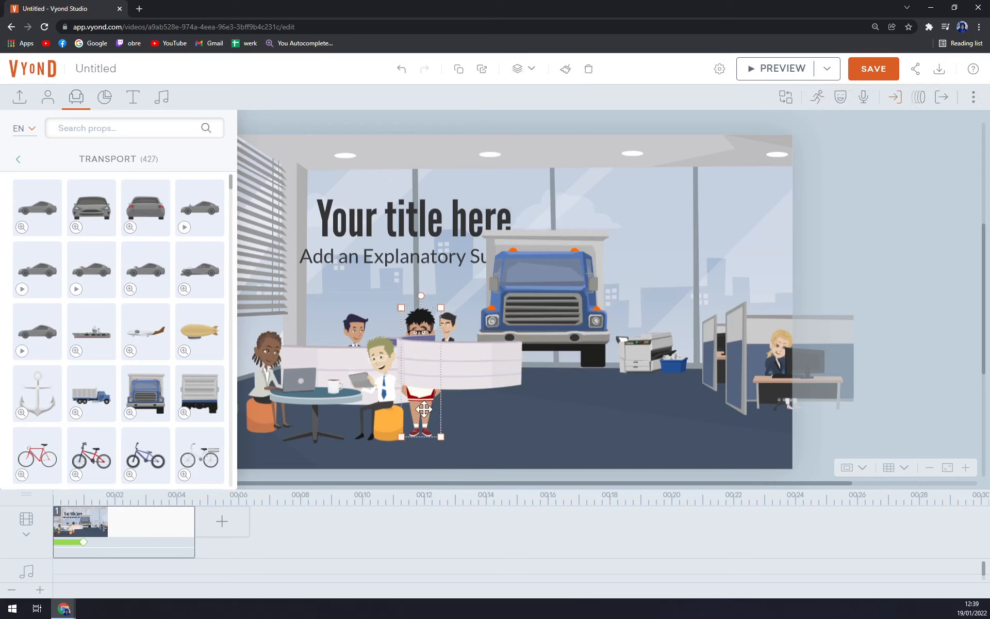
{"action": "right_click", "coordinate": [423, 410]}
{"action": "mouse_move", "coordinate": [496, 284]}
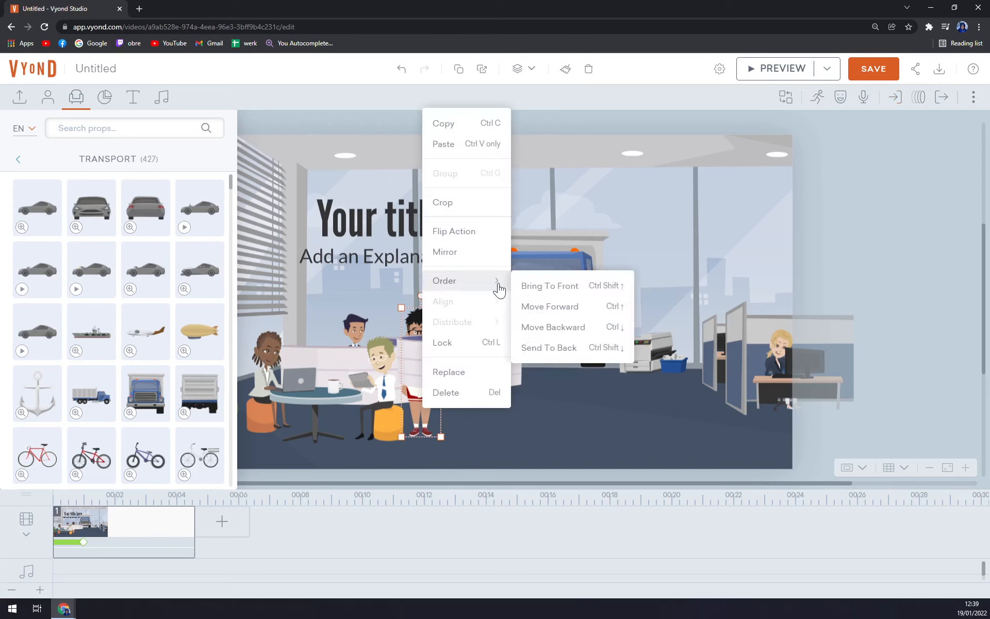
{"action": "left_click", "coordinate": [559, 291]}
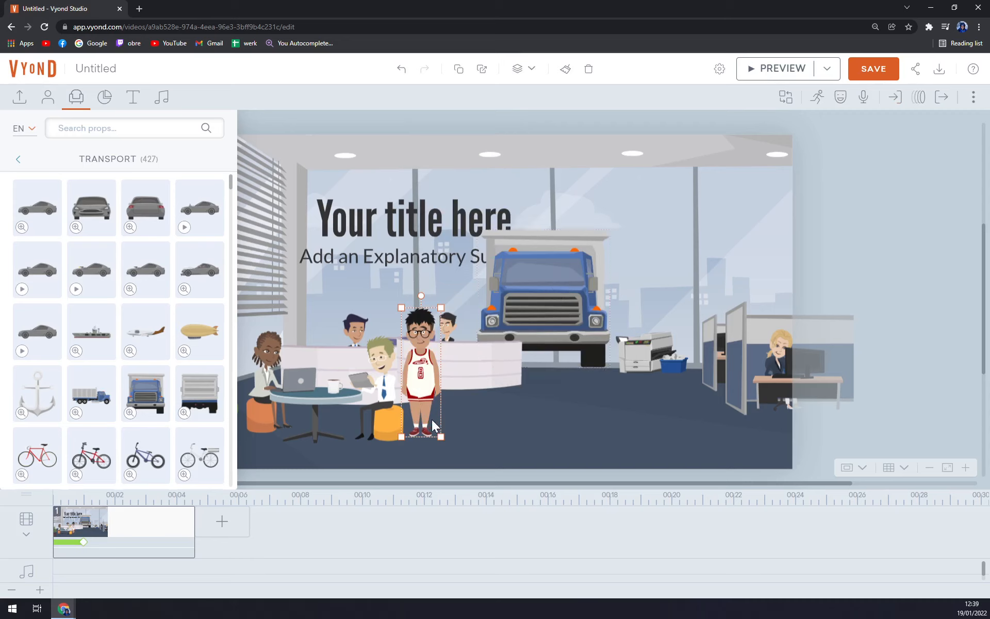
Step: Move the blue truck one level backward in the stacking order
{"action": "left_click", "coordinate": [324, 361]}
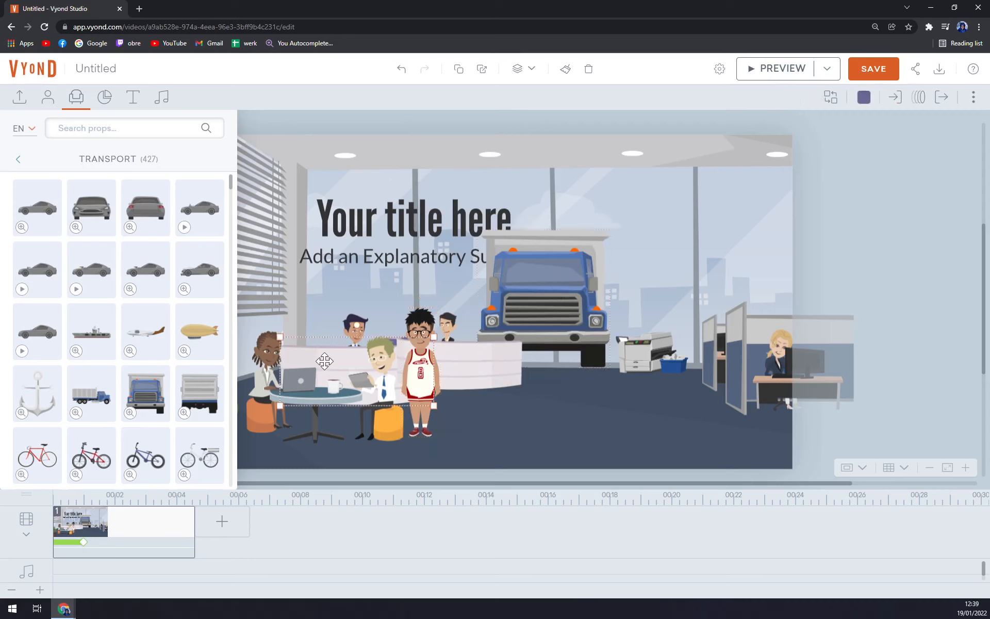
{"action": "right_click", "coordinate": [326, 360]}
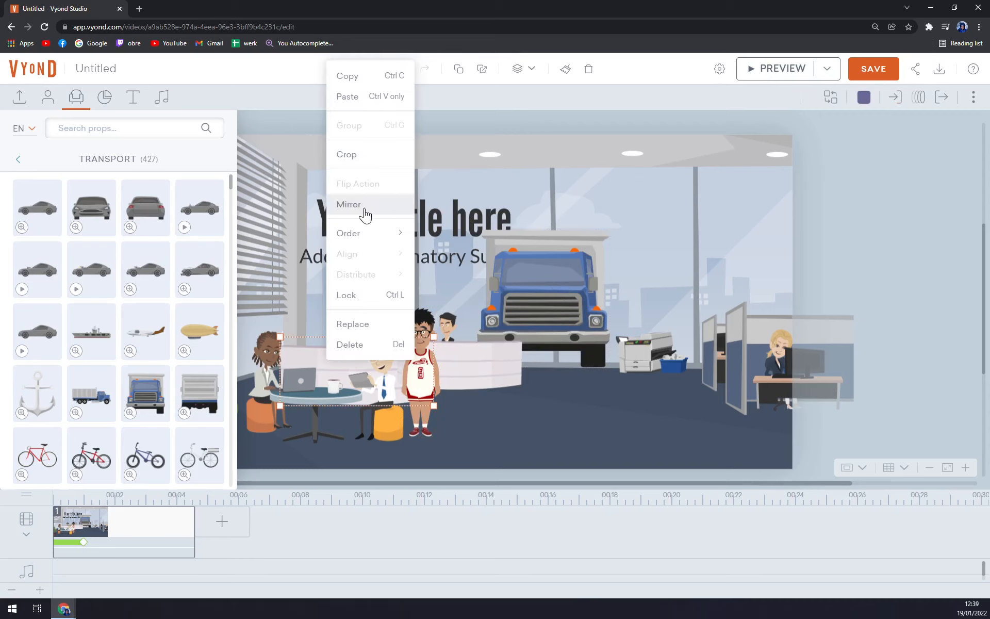
{"action": "left_click", "coordinate": [580, 310]}
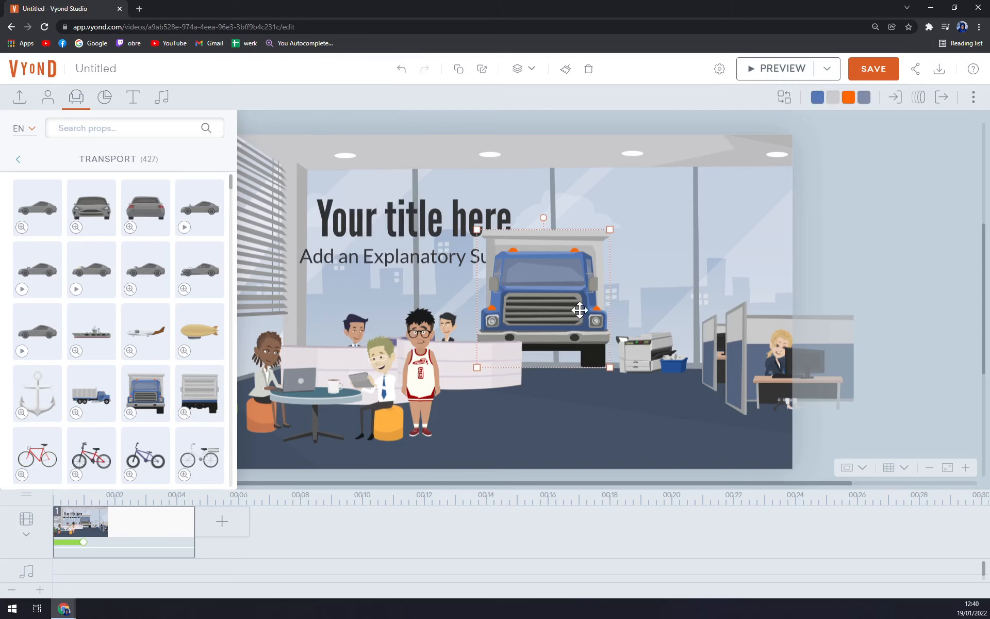
{"action": "right_click", "coordinate": [579, 310]}
{"action": "mouse_move", "coordinate": [621, 473]}
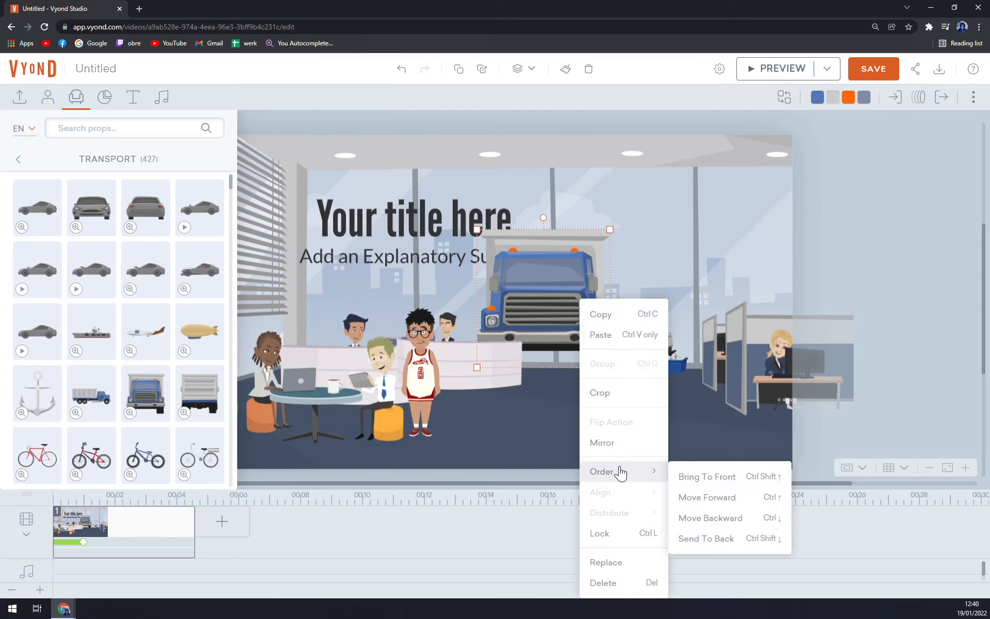
{"action": "left_click", "coordinate": [725, 524]}
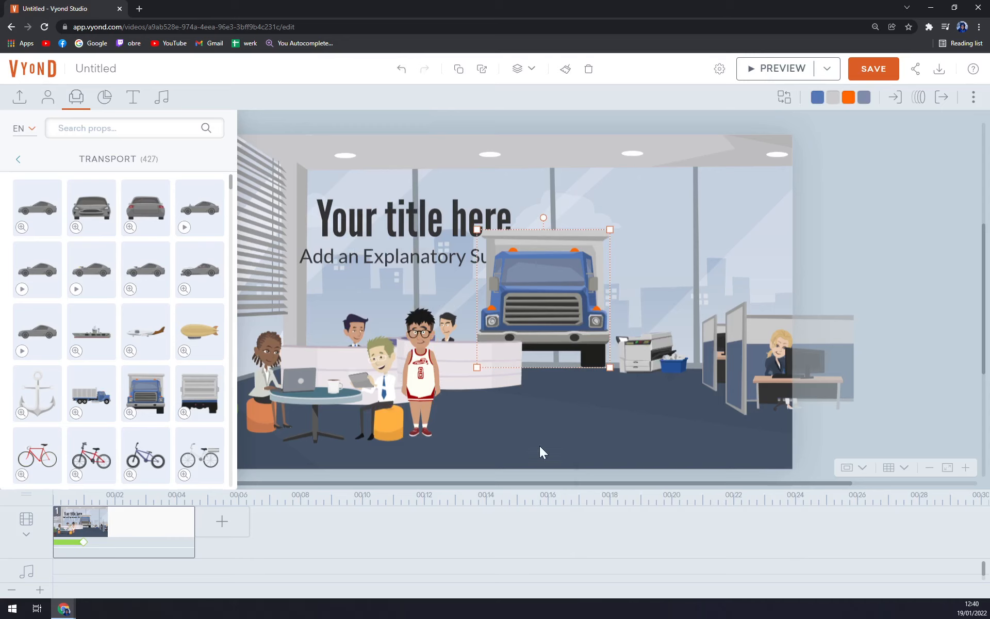
Step: Try to send the reception desk section next to the truck to the back of the stacking order
{"action": "right_click", "coordinate": [461, 375]}
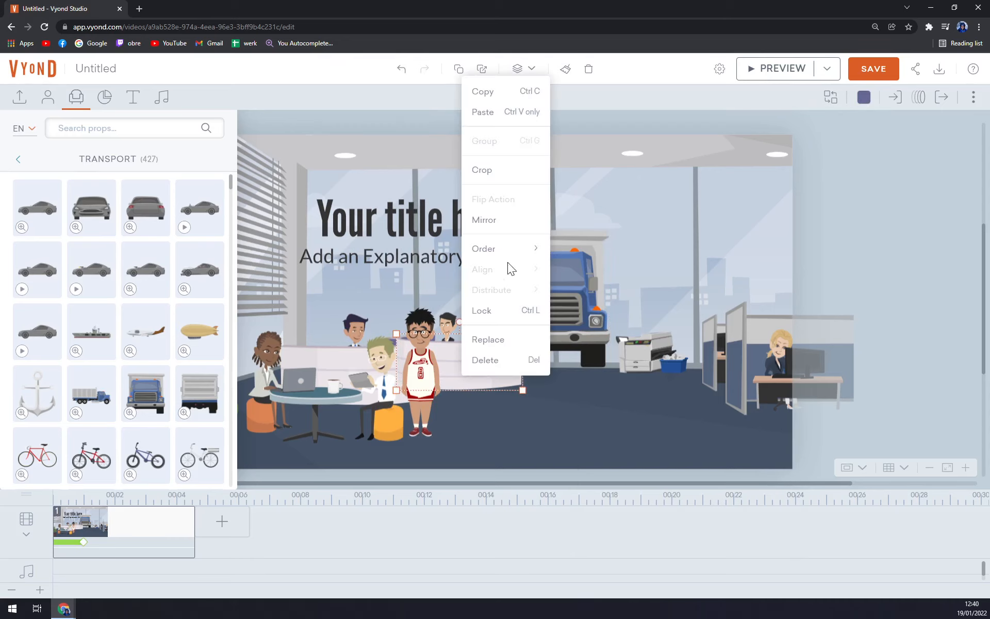
{"action": "mouse_move", "coordinate": [513, 250]}
{"action": "left_click", "coordinate": [601, 314]}
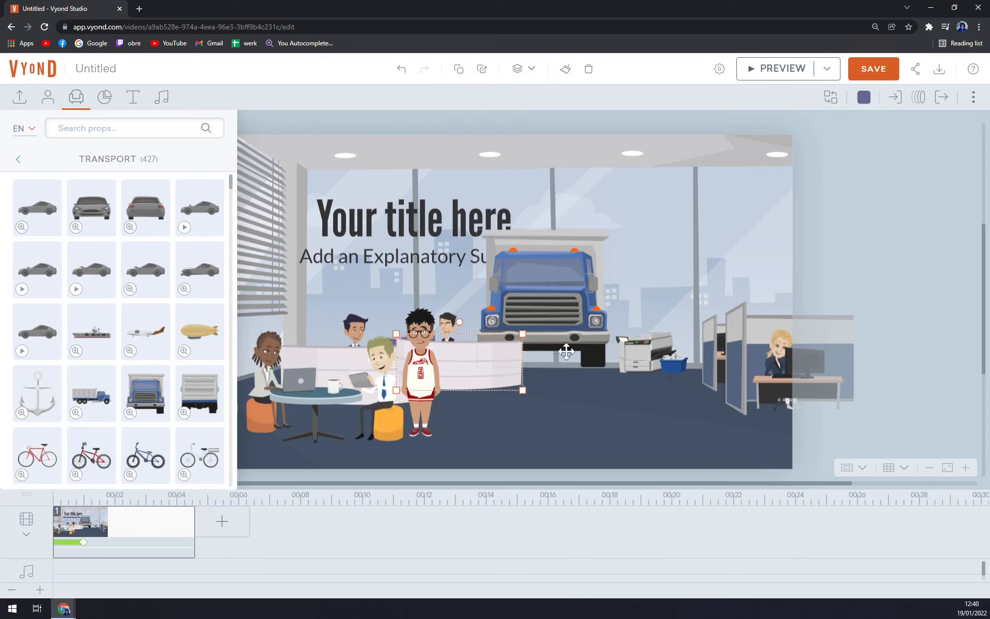
{"action": "left_click", "coordinate": [482, 428]}
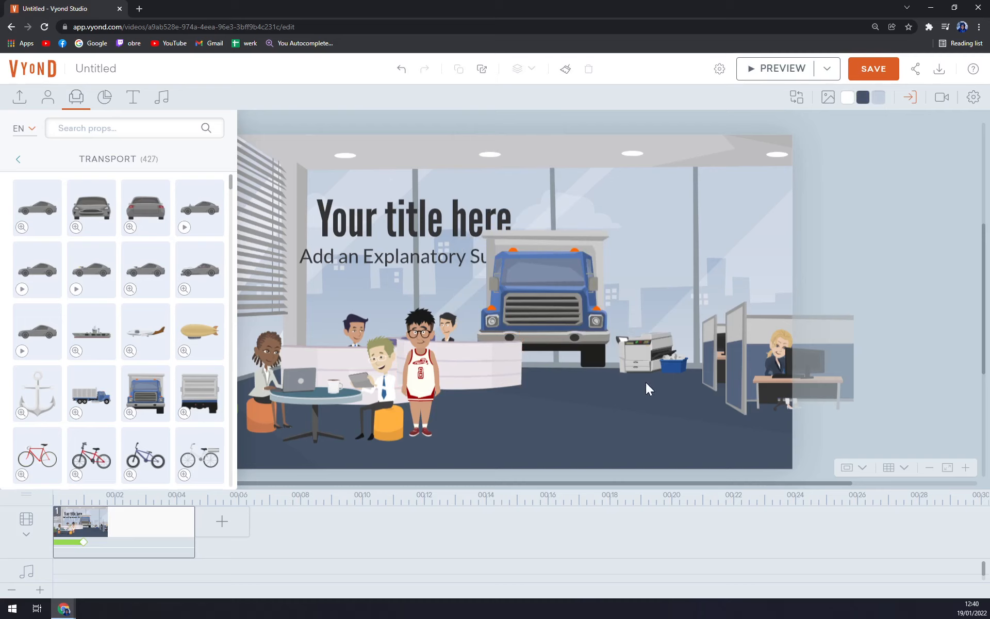
Step: Add a blank second scene to the video and insert a pie chart in it
{"action": "left_click", "coordinate": [102, 101]}
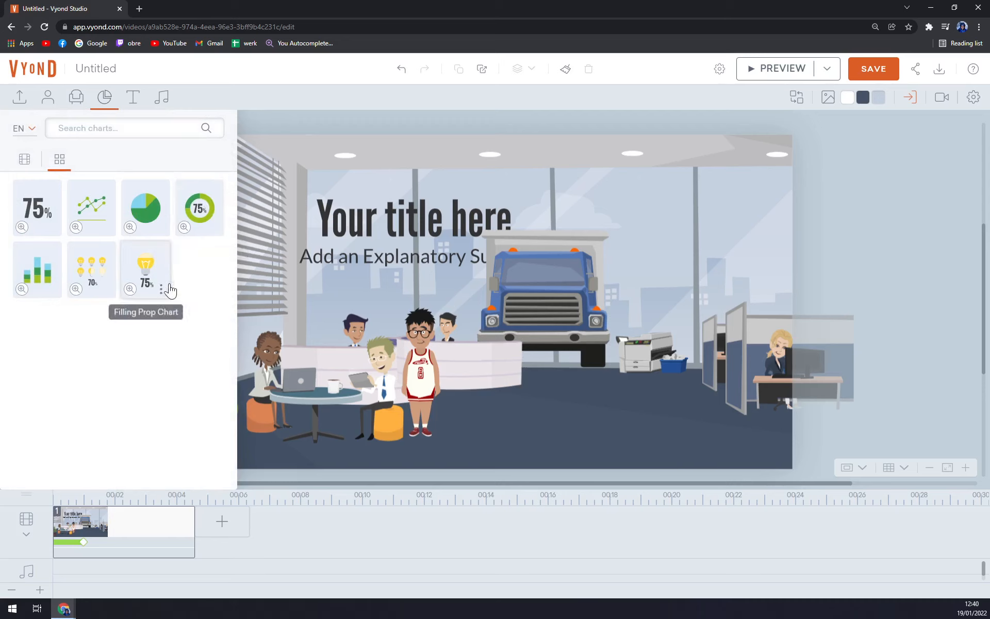
{"action": "left_click", "coordinate": [227, 531]}
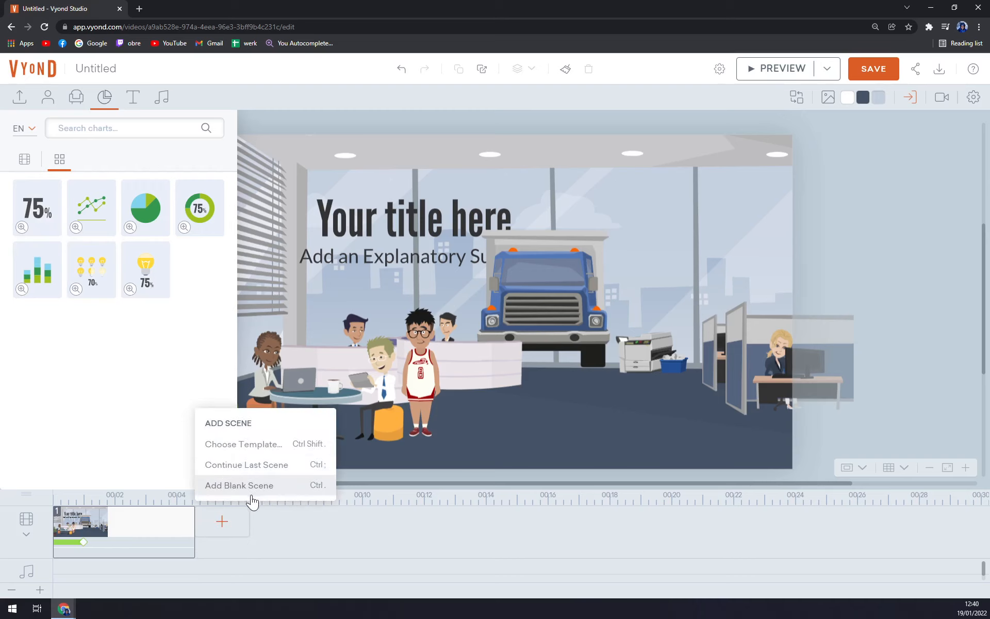
{"action": "left_click", "coordinate": [246, 487]}
{"action": "left_click", "coordinate": [138, 209]}
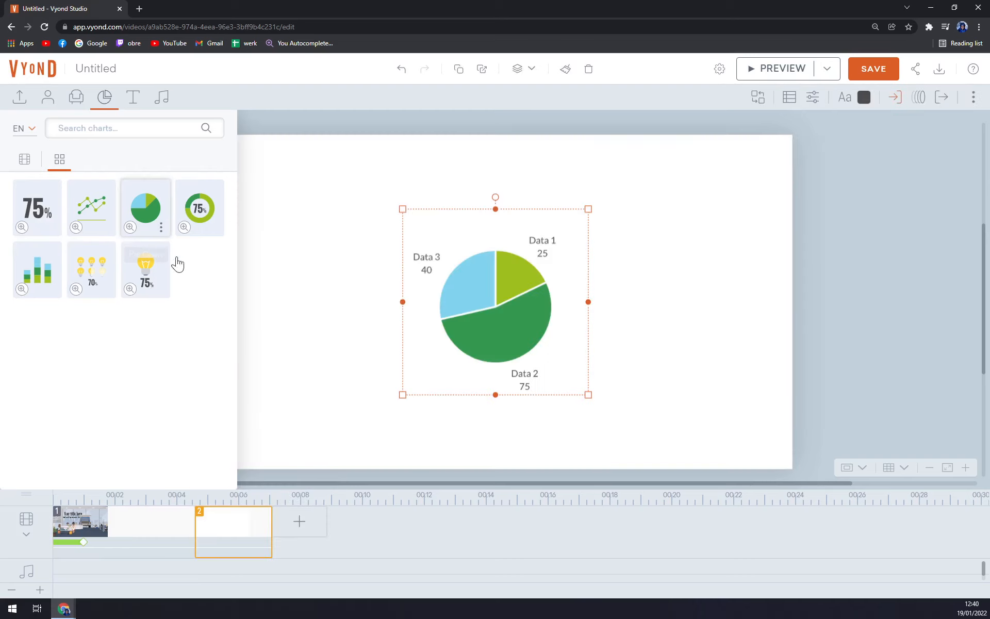
Step: Enlarge the pie chart and reposition it near the middle of the blank scene
{"action": "mouse_move", "coordinate": [482, 309]}
{"action": "left_mouse_down"}
{"action": "mouse_move", "coordinate": [471, 288]}
{"action": "mouse_move", "coordinate": [477, 292]}
{"action": "left_mouse_up"}
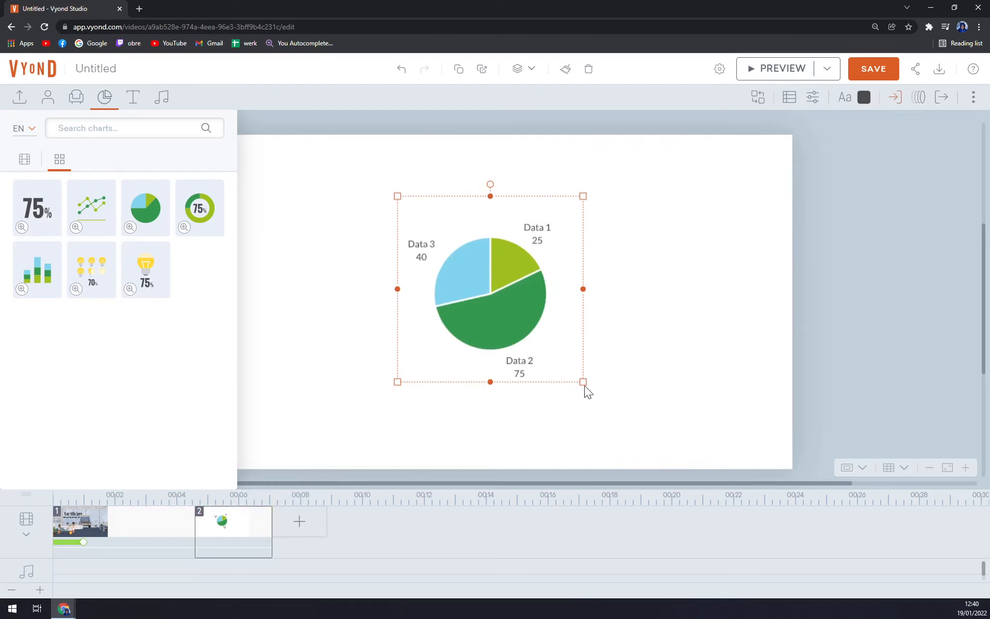
{"action": "left_click_drag", "start_coordinate": [588, 382], "coordinate": [636, 433]}
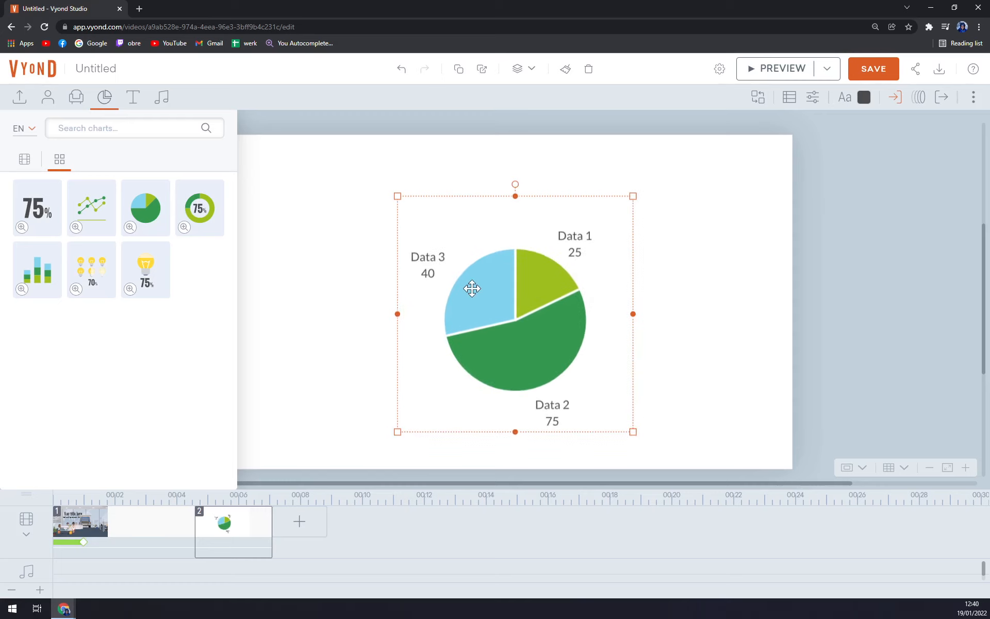
{"action": "left_click_drag", "start_coordinate": [473, 288], "coordinate": [462, 280]}
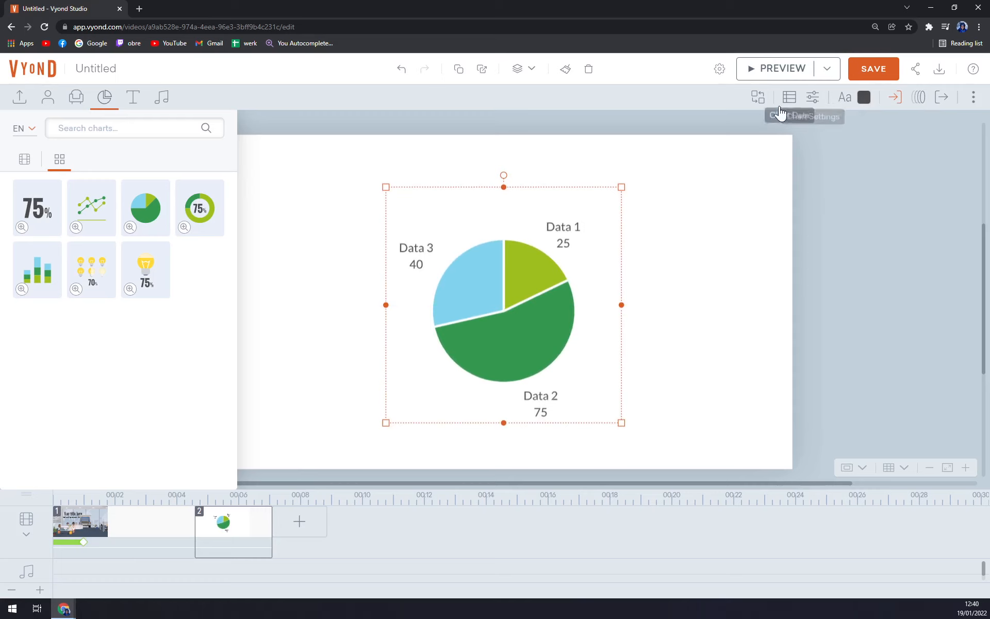
Step: Switch the display of the pie chart's values off and back on
{"action": "left_click", "coordinate": [812, 98]}
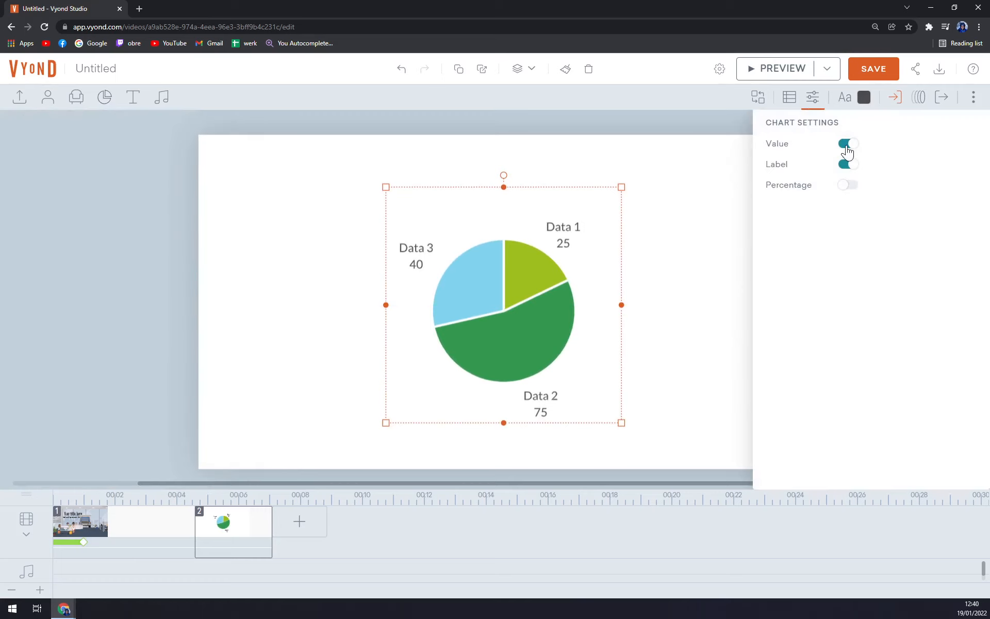
{"action": "left_click", "coordinate": [846, 146]}
{"action": "left_click", "coordinate": [847, 146]}
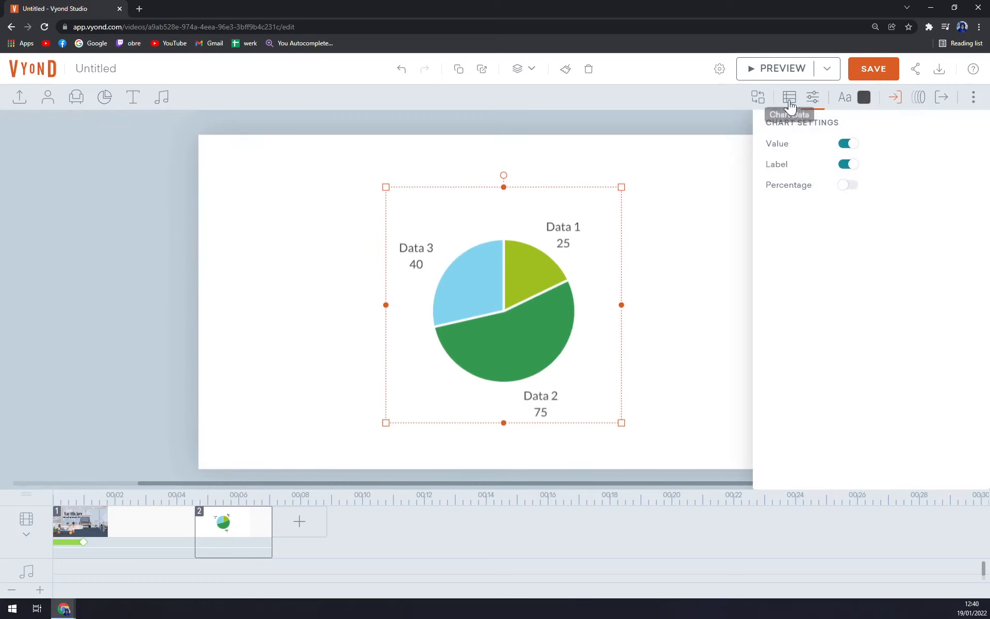
Step: Bring up the pie chart's data table and look over its label and value cells
{"action": "left_click", "coordinate": [790, 103]}
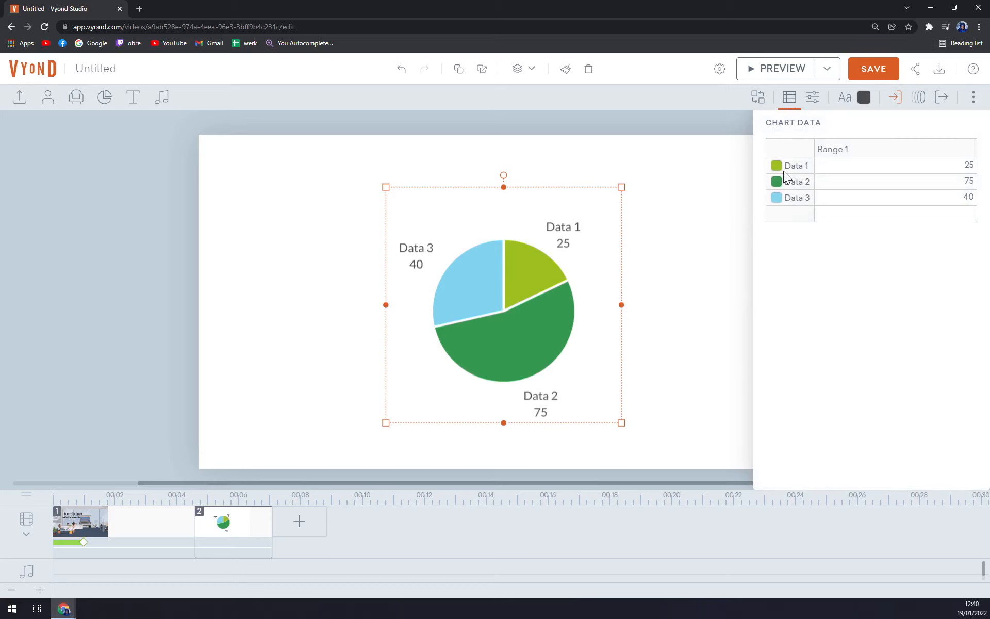
{"action": "left_click", "coordinate": [952, 166]}
{"action": "left_click", "coordinate": [969, 198]}
{"action": "left_click", "coordinate": [964, 182]}
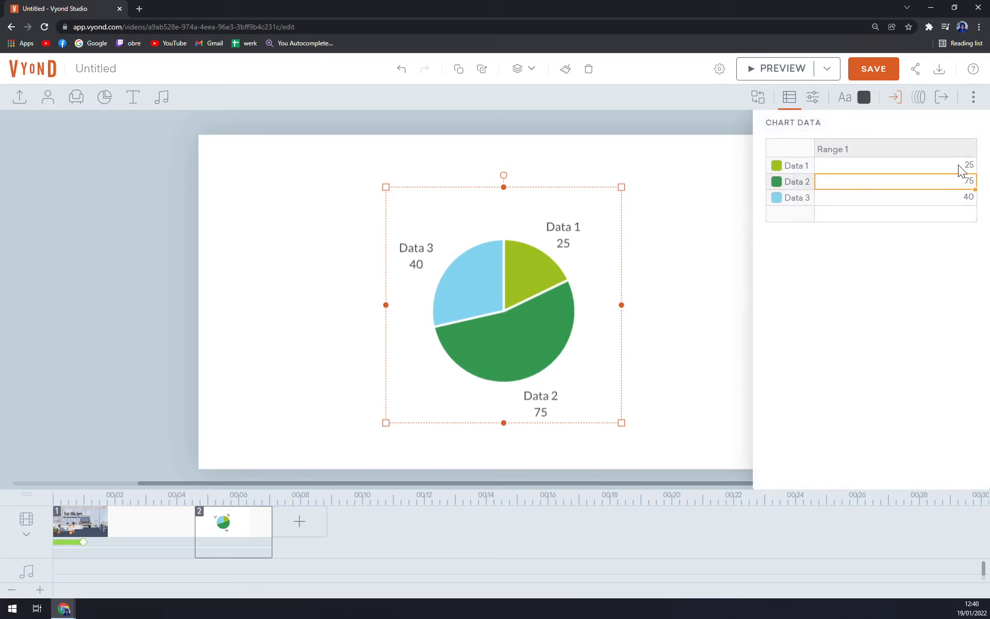
{"action": "left_click", "coordinate": [960, 166]}
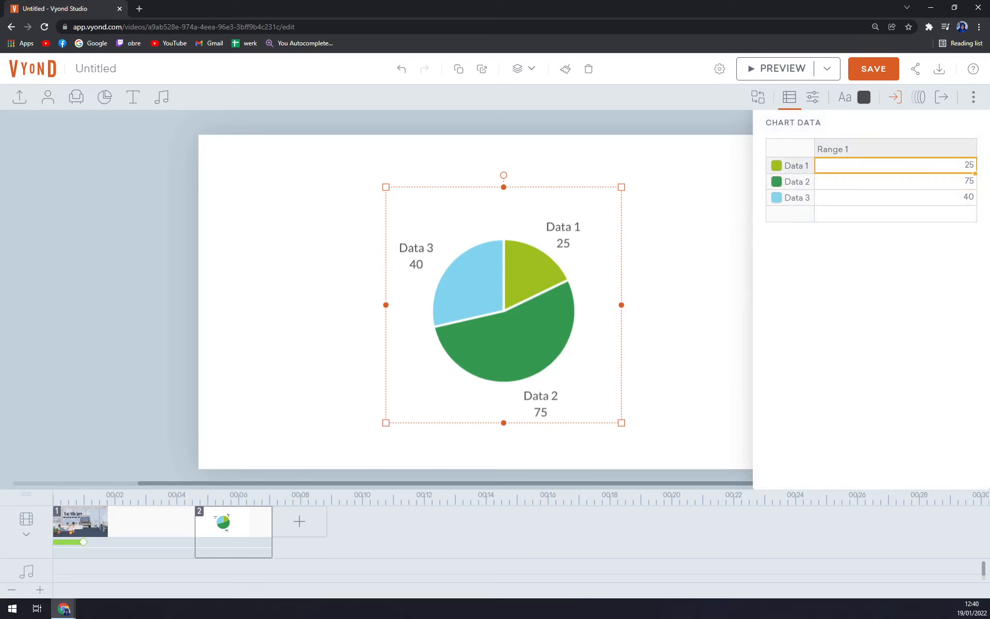
{"action": "left_click", "coordinate": [780, 166]}
{"action": "left_click", "coordinate": [846, 167]}
{"action": "left_click", "coordinate": [934, 168]}
{"action": "left_click", "coordinate": [799, 166]}
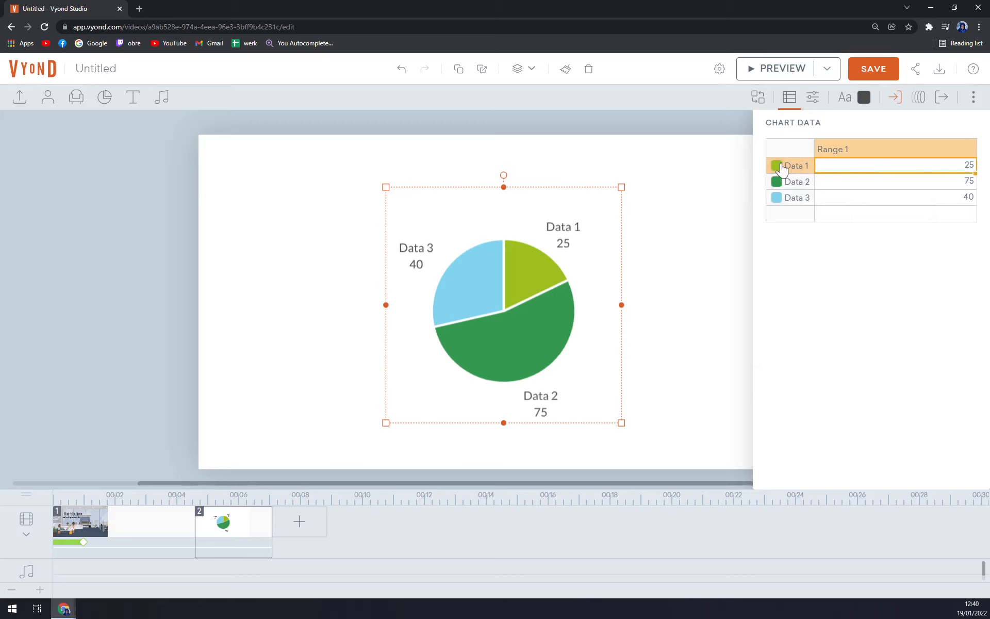
{"action": "left_click", "coordinate": [831, 167]}
{"action": "left_click", "coordinate": [797, 166]}
{"action": "left_click", "coordinate": [789, 105]}
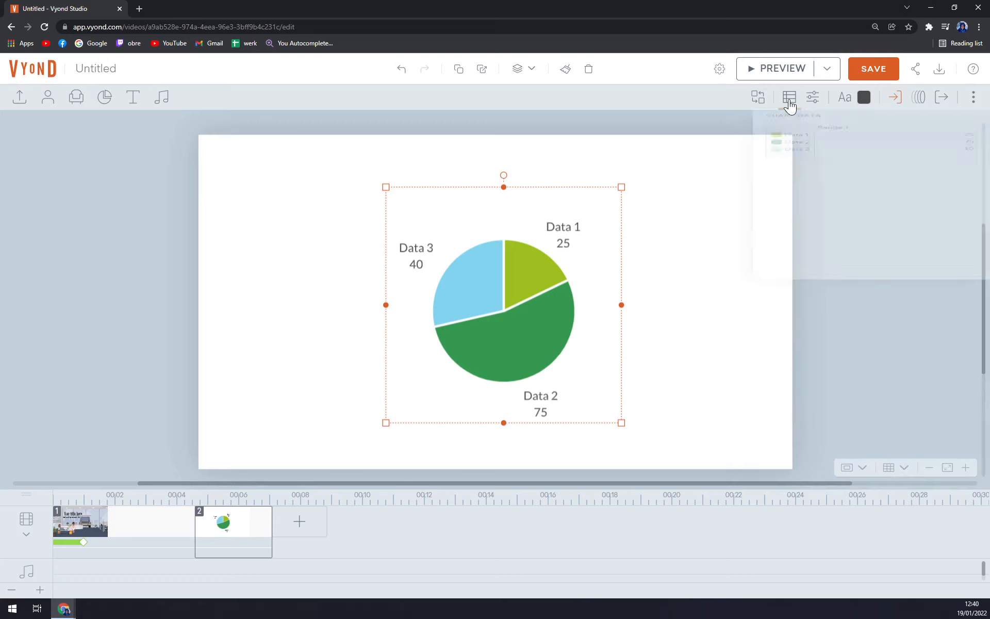
{"action": "left_click", "coordinate": [789, 104]}
{"action": "left_click", "coordinate": [789, 104]}
{"action": "left_click", "coordinate": [789, 105]}
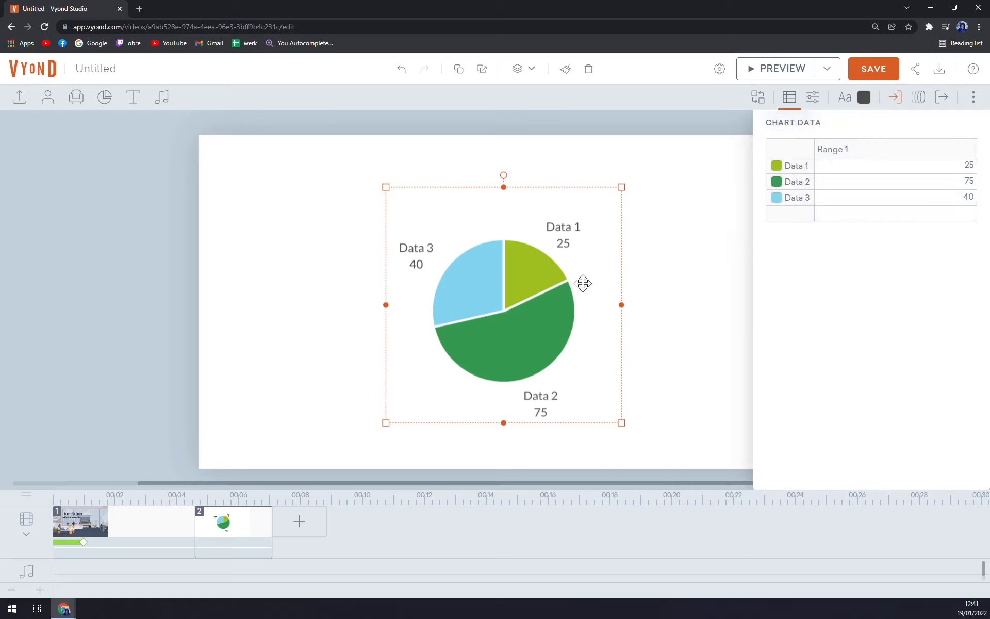
Step: Set the pie chart's Data 2 value to 50
{"action": "left_click", "coordinate": [962, 181]}
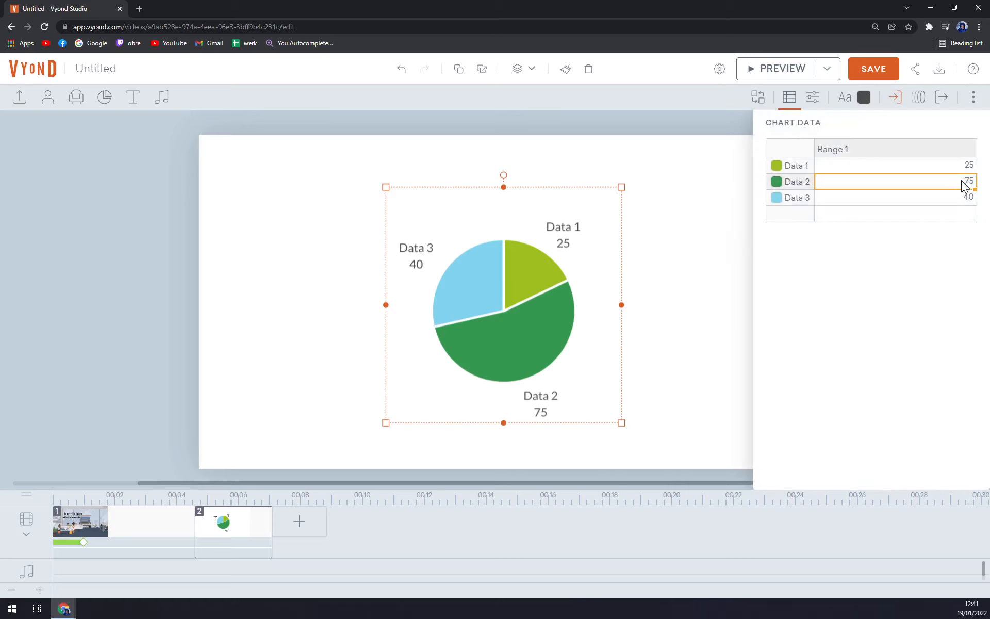
{"action": "type", "text": "502"}
{"action": "key", "text": "BackSpace"}
{"action": "key", "text": "Return"}
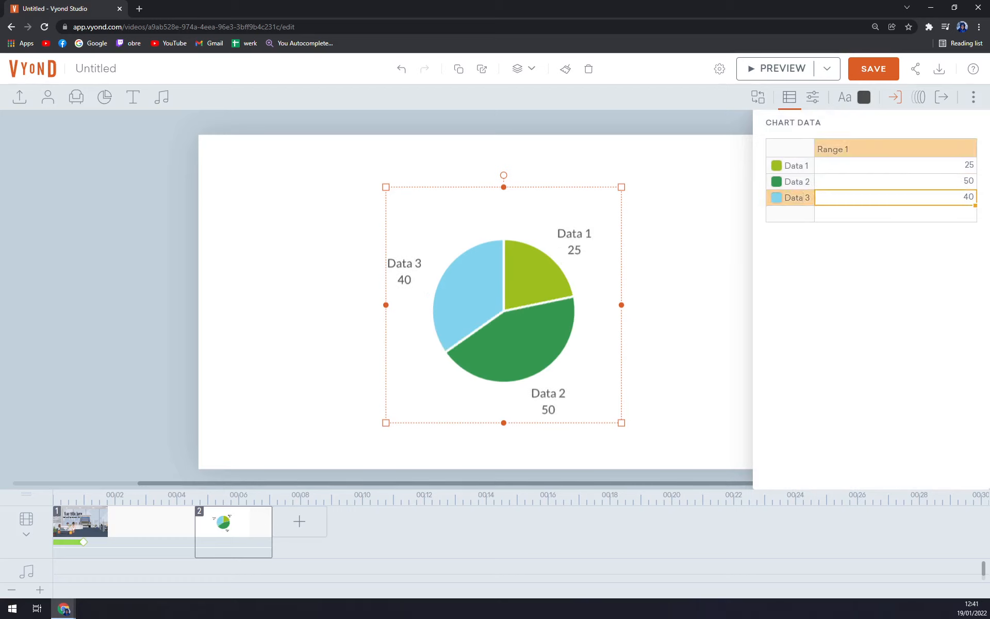
Step: Rename the Data 3 label to "TEST 3" and shift the pie chart slightly left in the scene
{"action": "key", "text": "BackSpace"}
{"action": "key", "text": "BackSpace"}
{"action": "key", "text": "BackSpace"}
{"action": "key", "text": "BackSpace"}
{"action": "type", "text": "55"}
{"action": "key", "text": "BackSpace"}
{"action": "key", "text": "BackSpace"}
{"action": "type", "text": "TEST"}
{"action": "left_click", "coordinate": [830, 205]}
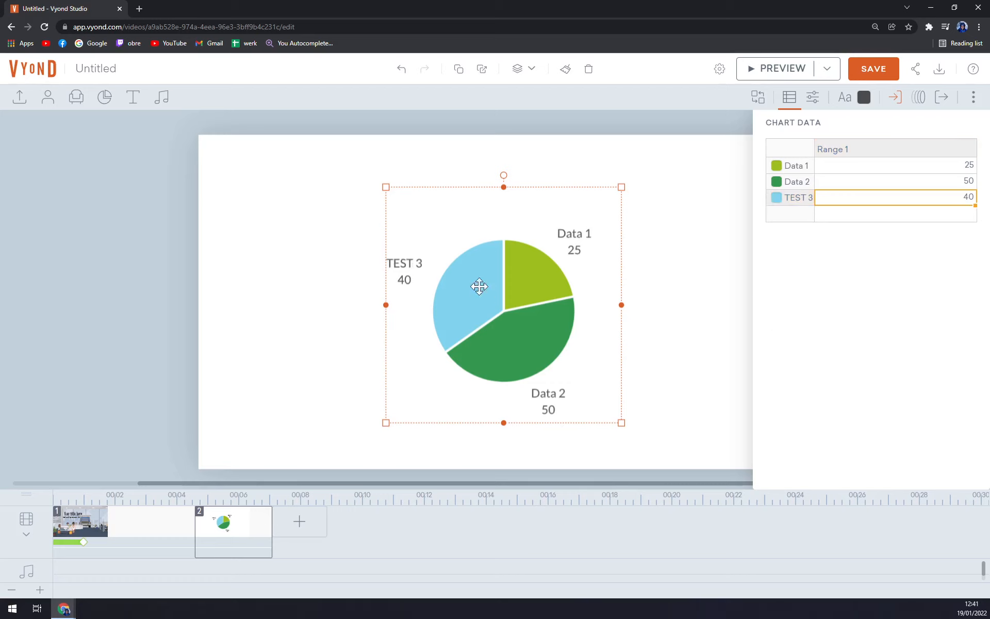
{"action": "left_click_drag", "start_coordinate": [493, 339], "coordinate": [467, 336]}
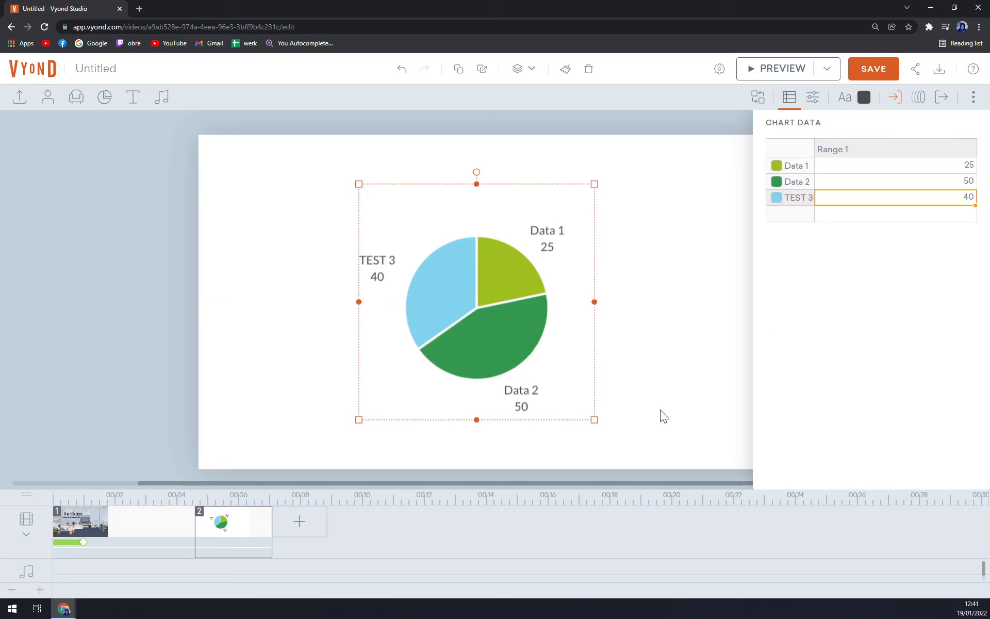
{"action": "left_click", "coordinate": [716, 334]}
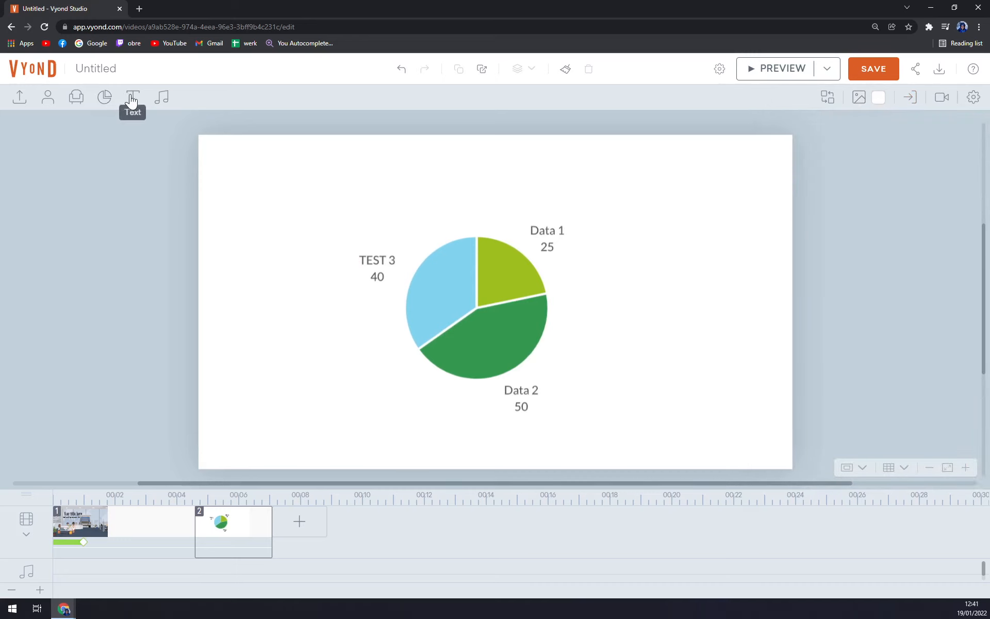
Step: Look over the music tracks in the audio library
{"action": "left_click", "coordinate": [161, 98]}
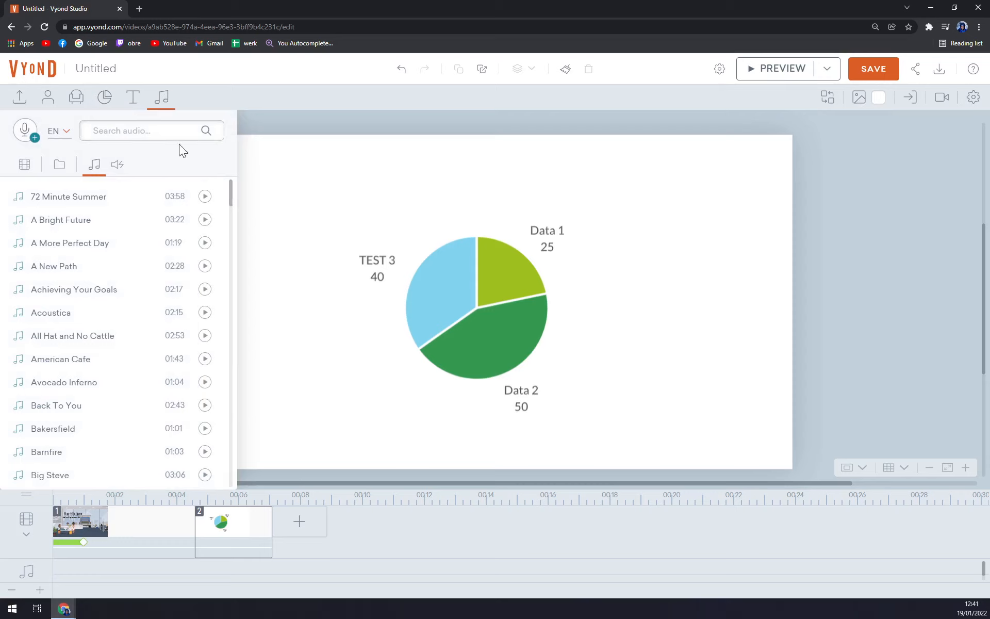
{"action": "left_click", "coordinate": [161, 98]}
{"action": "left_click", "coordinate": [161, 98]}
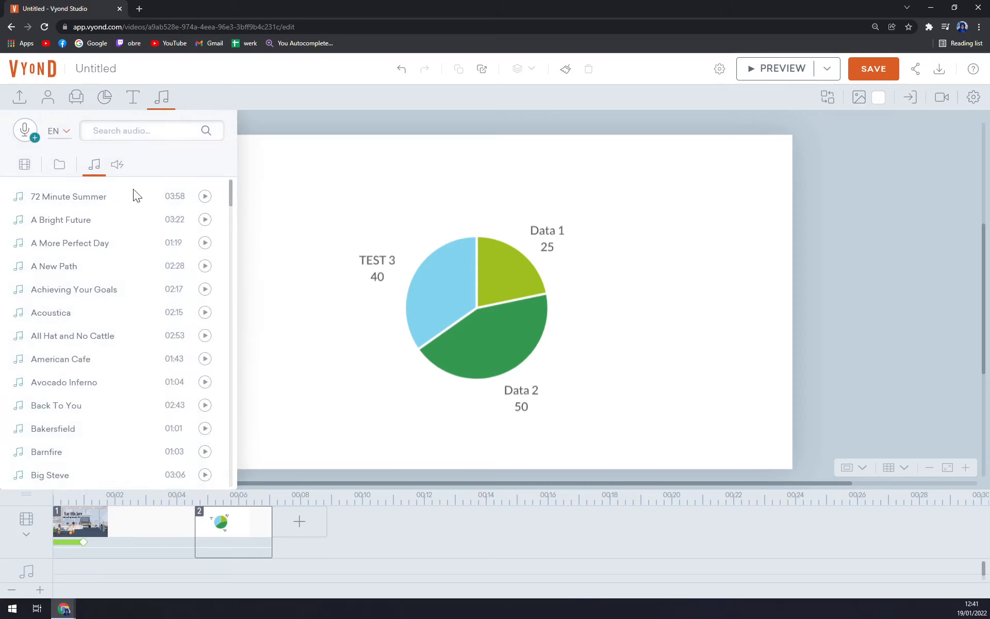
{"action": "left_click", "coordinate": [162, 98]}
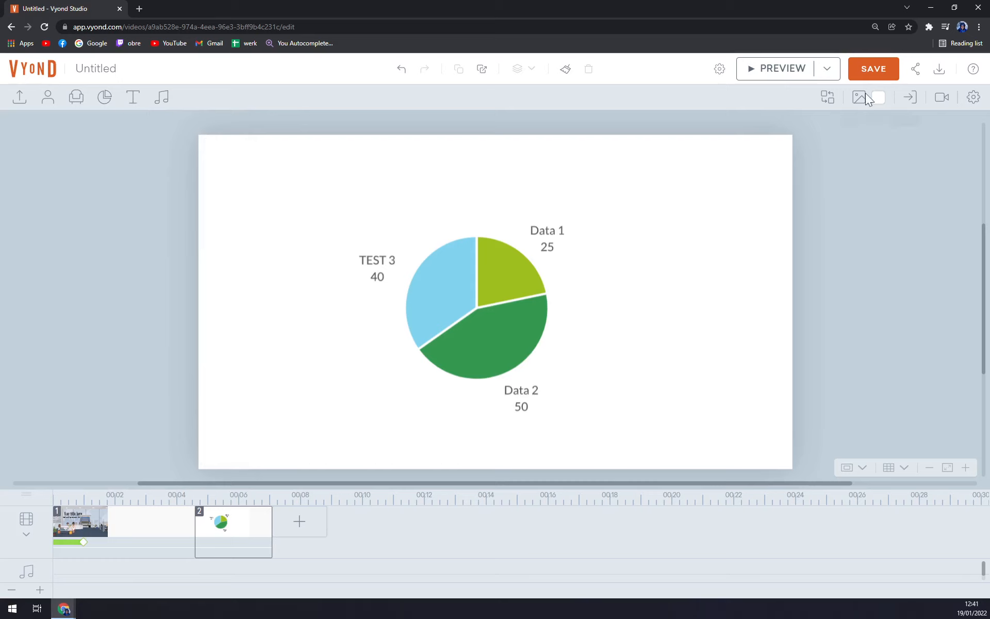
Step: Replace the second scene's background with the Beach location showing clouds, sea and sand
{"action": "left_click", "coordinate": [860, 98]}
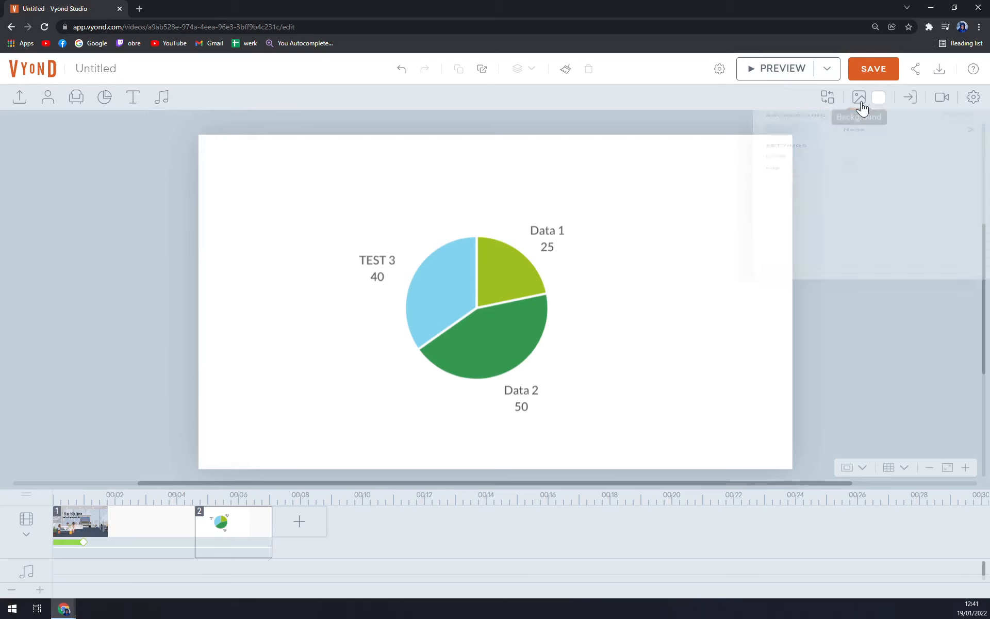
{"action": "left_click", "coordinate": [864, 159]}
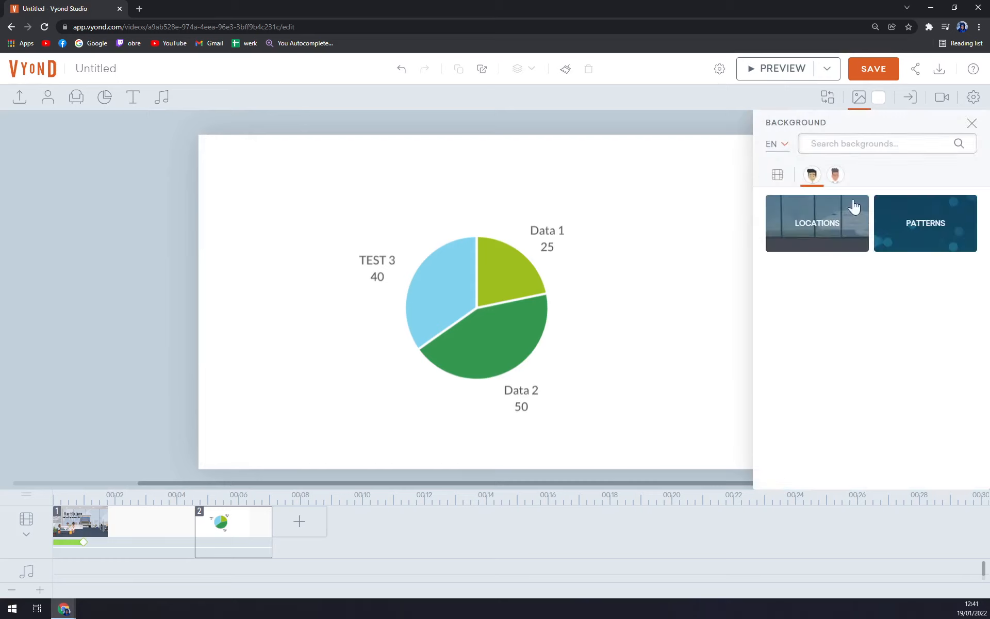
{"action": "left_click", "coordinate": [816, 241]}
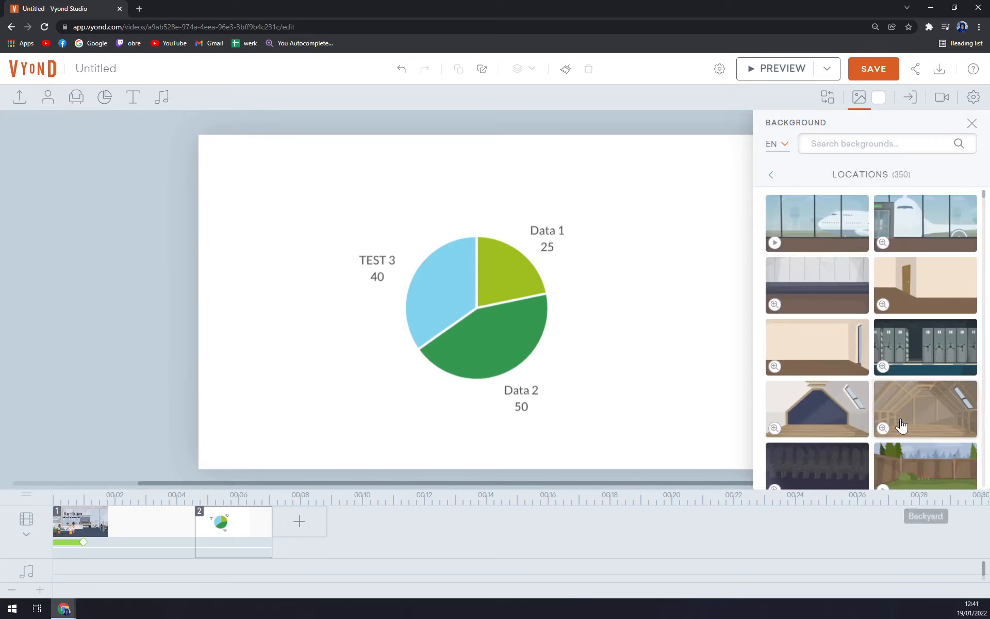
{"action": "scroll", "coordinate": [914, 418], "scroll_direction": "down", "scroll_amount": 10}
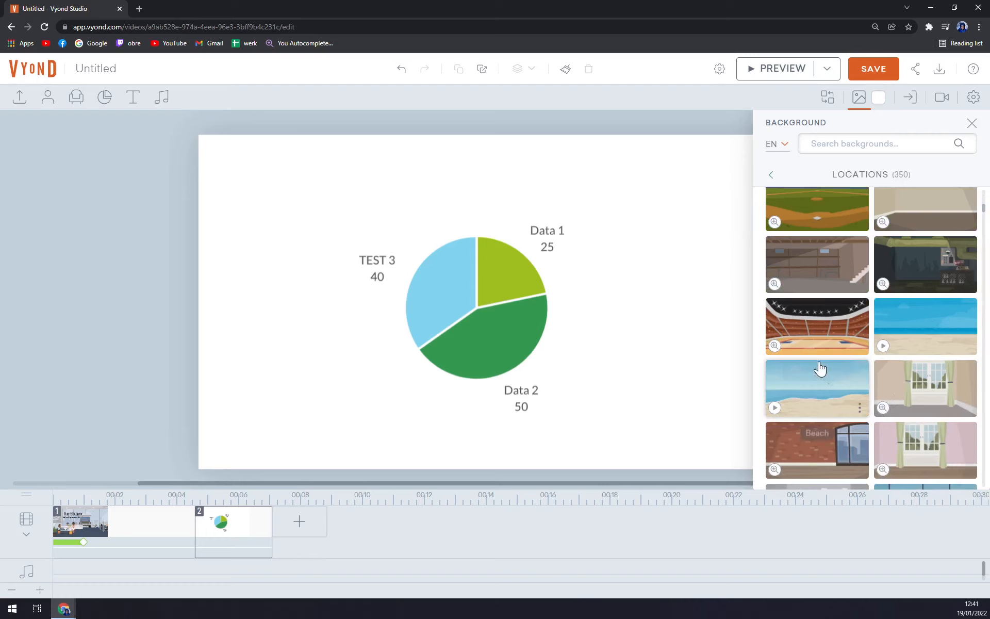
{"action": "left_click", "coordinate": [834, 385]}
Step: Move the pie chart up and to the left over the beach background and deselect it
{"action": "left_click_drag", "start_coordinate": [521, 308], "coordinate": [439, 269]}
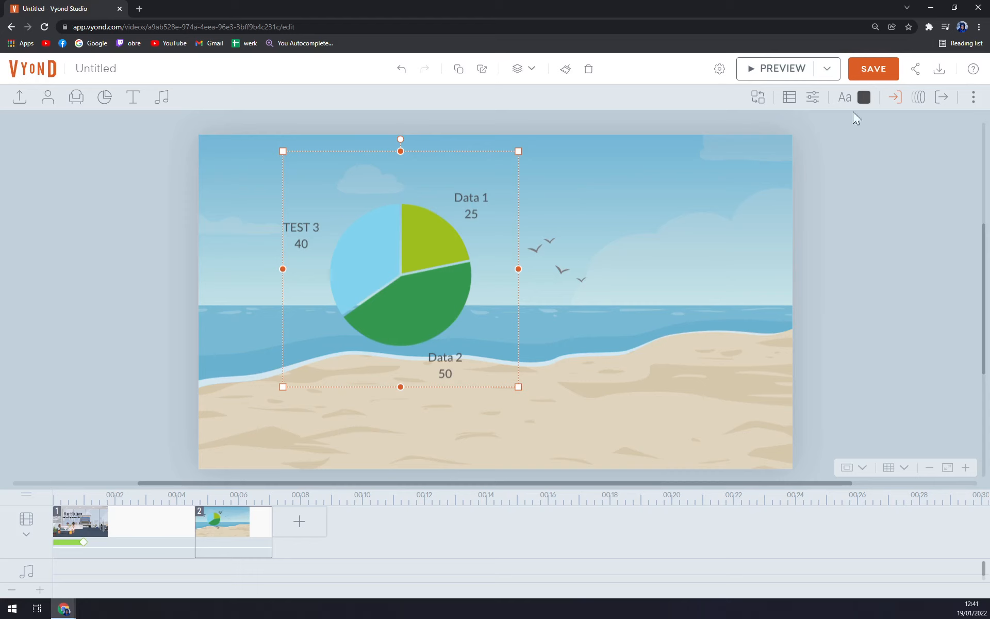
{"action": "left_click", "coordinate": [811, 101]}
{"action": "left_click", "coordinate": [809, 103]}
{"action": "left_click", "coordinate": [673, 185]}
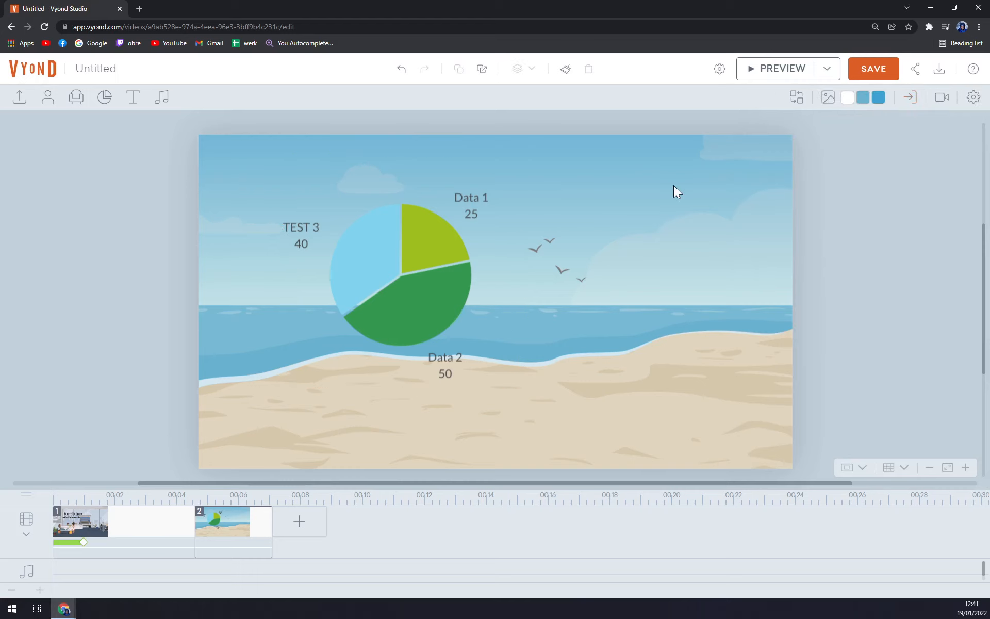
Step: Recolour the sky of the beach background to near-black
{"action": "left_click", "coordinate": [883, 105]}
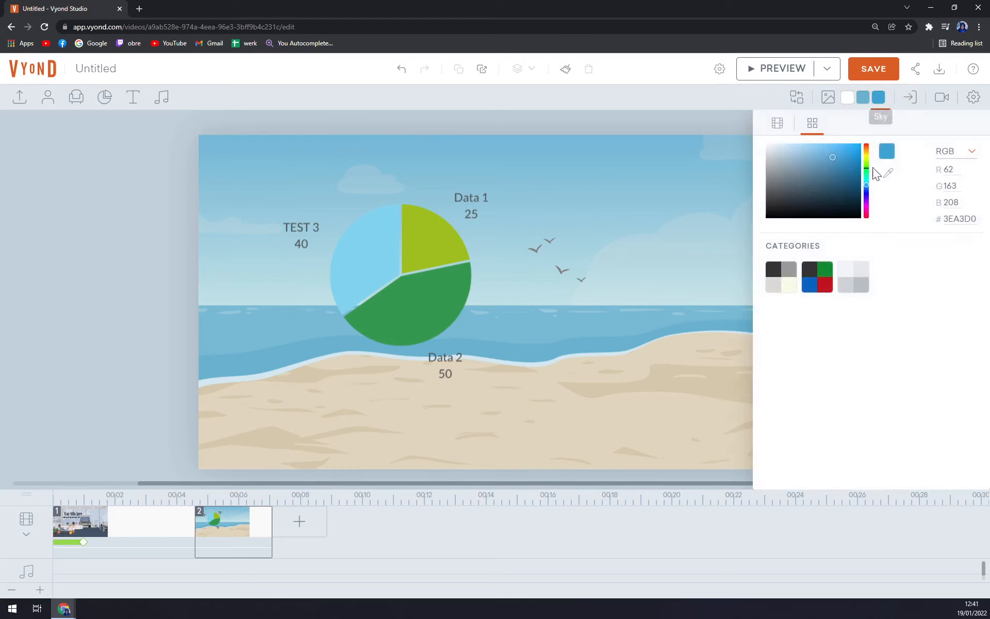
{"action": "mouse_move", "coordinate": [850, 164]}
{"action": "left_mouse_down"}
{"action": "mouse_move", "coordinate": [811, 208]}
{"action": "mouse_move", "coordinate": [772, 205]}
{"action": "left_mouse_up"}
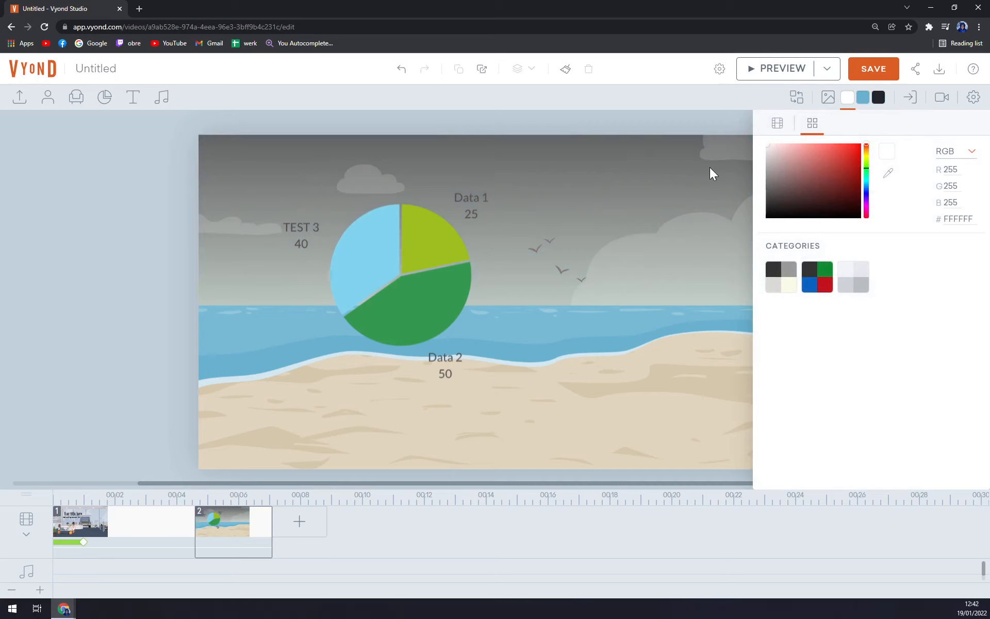
Step: Shorten the second scene's duration to 1.833 s and trim the first scene to about 1.7 s
{"action": "left_click", "coordinate": [972, 97]}
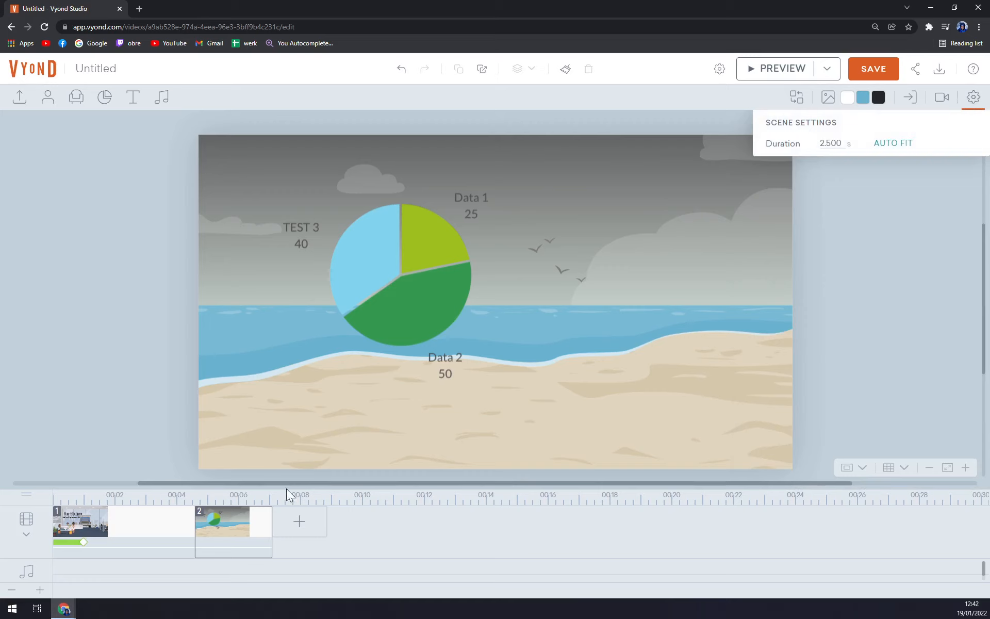
{"action": "left_click_drag", "start_coordinate": [271, 517], "coordinate": [250, 515]}
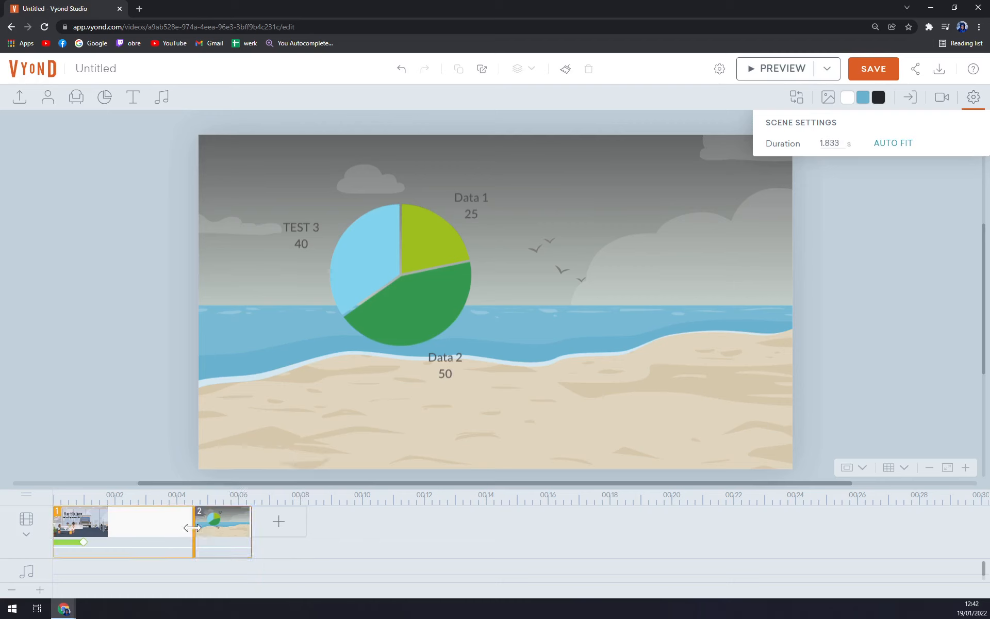
{"action": "left_click_drag", "start_coordinate": [192, 527], "coordinate": [105, 519]}
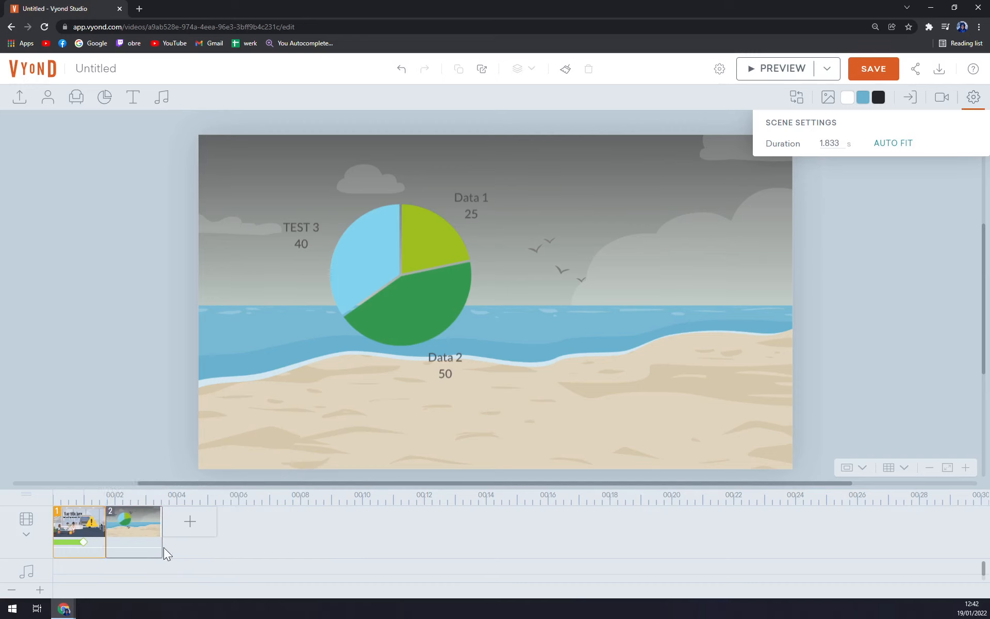
{"action": "left_click", "coordinate": [154, 538]}
Step: Save the video and dismiss the tip about downloading and sharing
{"action": "left_click", "coordinate": [871, 71]}
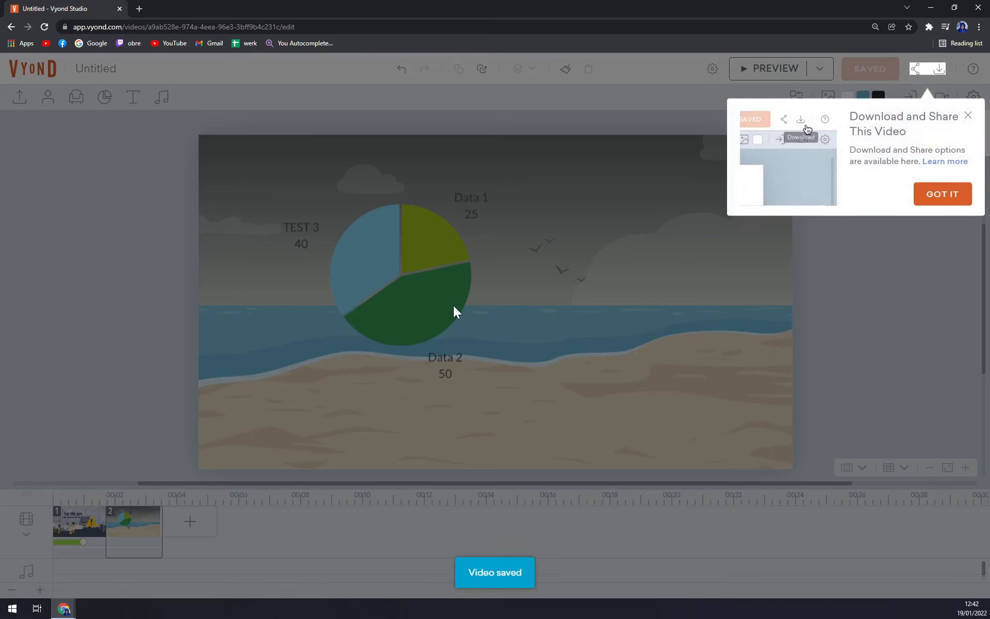
{"action": "left_click", "coordinate": [958, 198]}
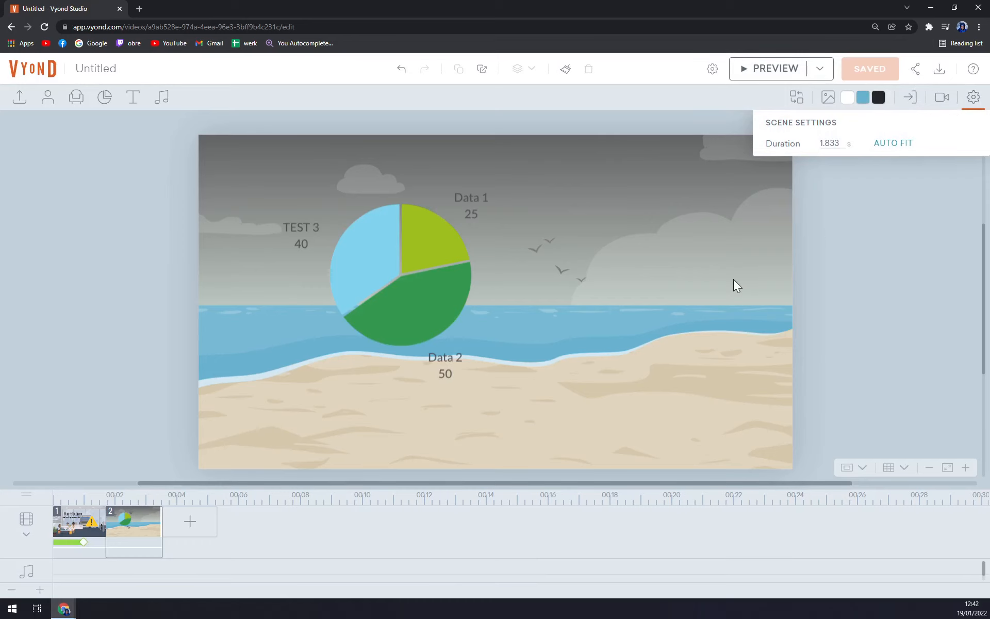
Step: Check the video download options and the upgrade plans page, and return to the editor
{"action": "left_click", "coordinate": [940, 70]}
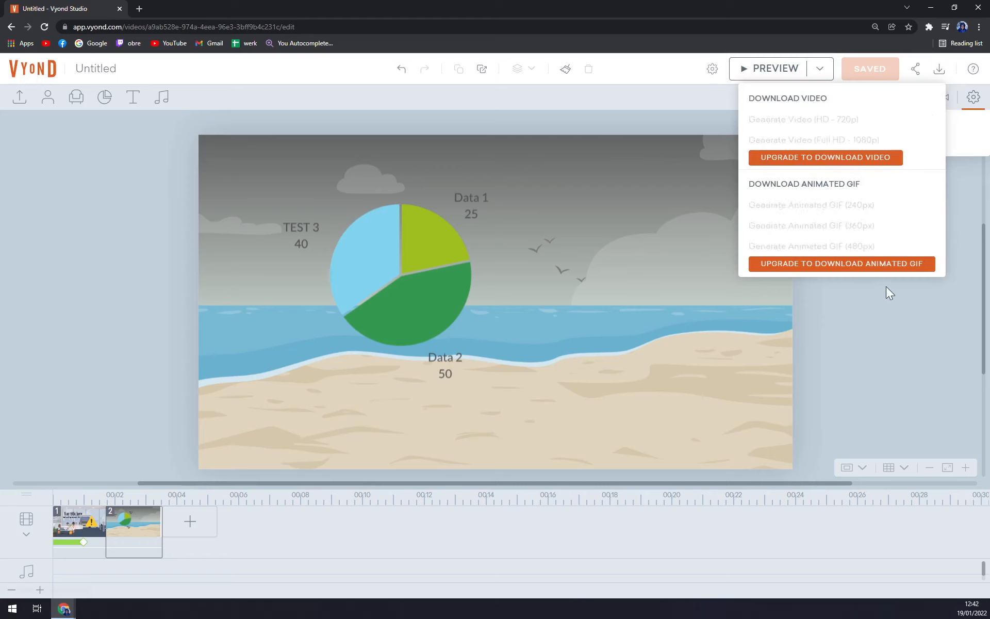
{"action": "left_click", "coordinate": [869, 160]}
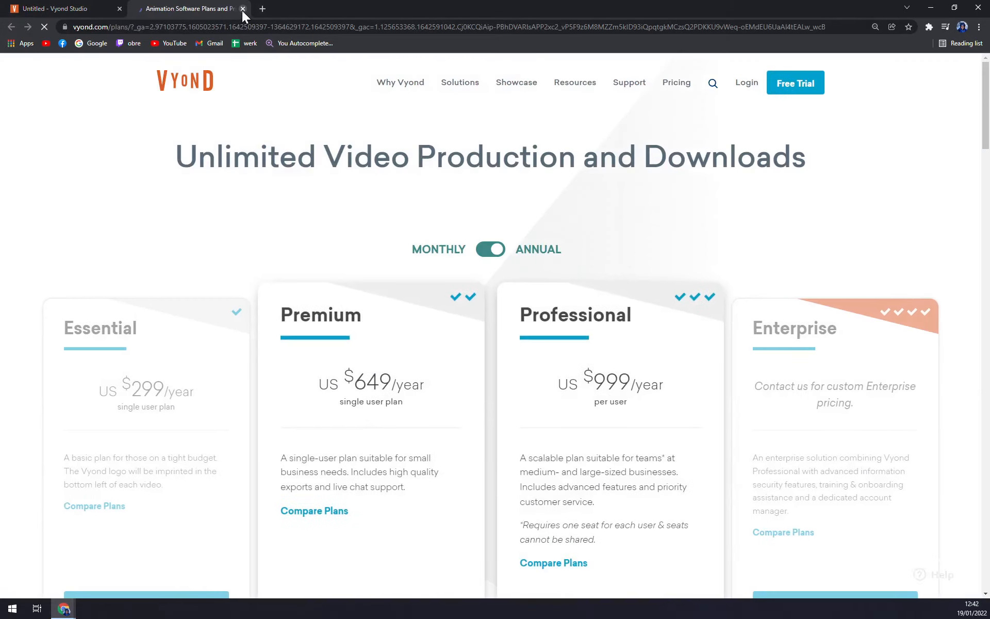
{"action": "left_click", "coordinate": [243, 9]}
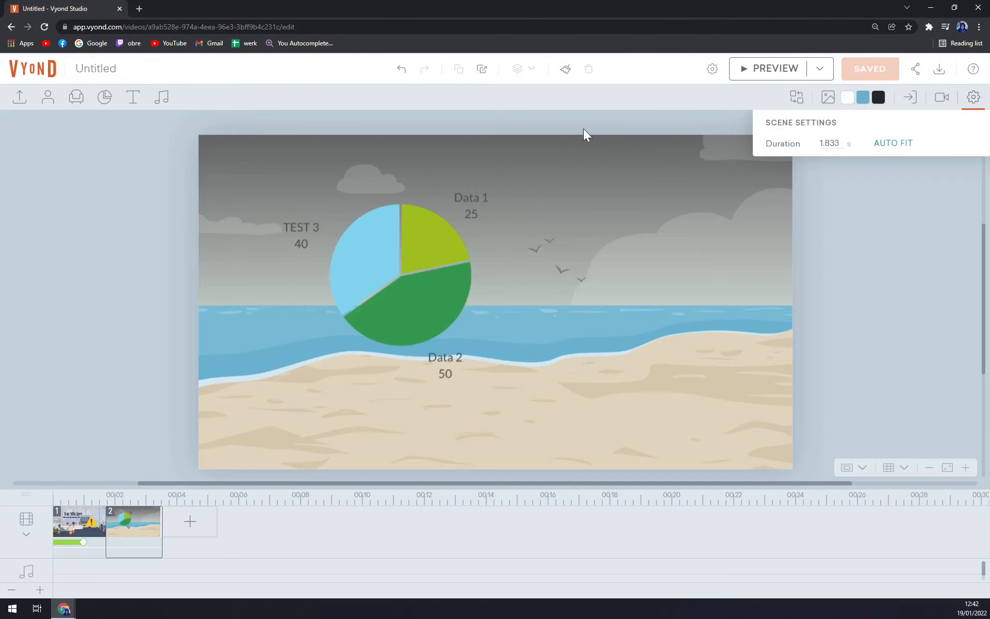
Step: Review the video's sharing link and individual access options, and close the sharing dialog and scene settings
{"action": "left_click", "coordinate": [914, 69]}
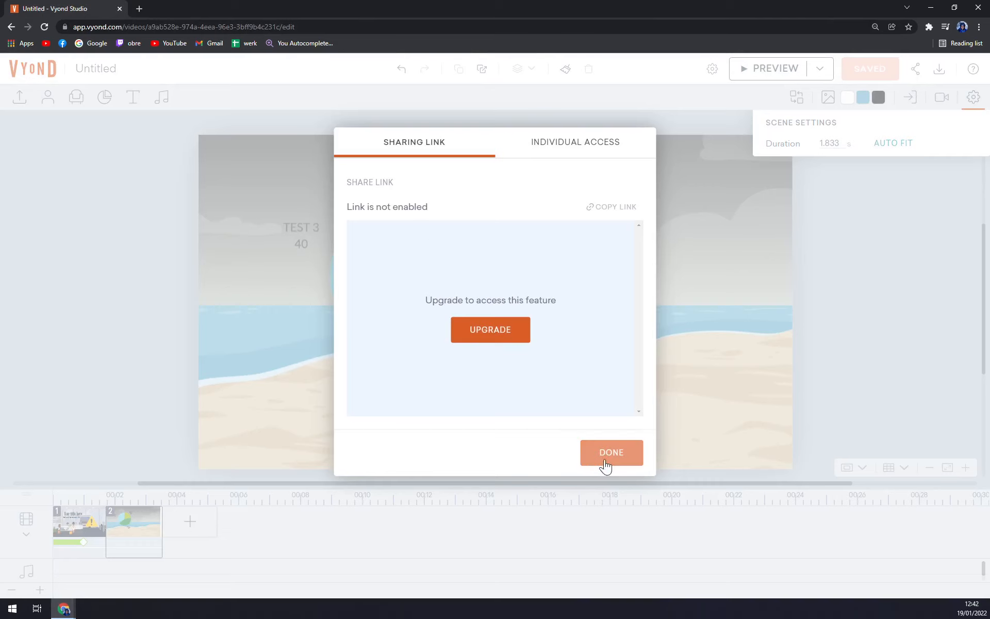
{"action": "left_click", "coordinate": [583, 154]}
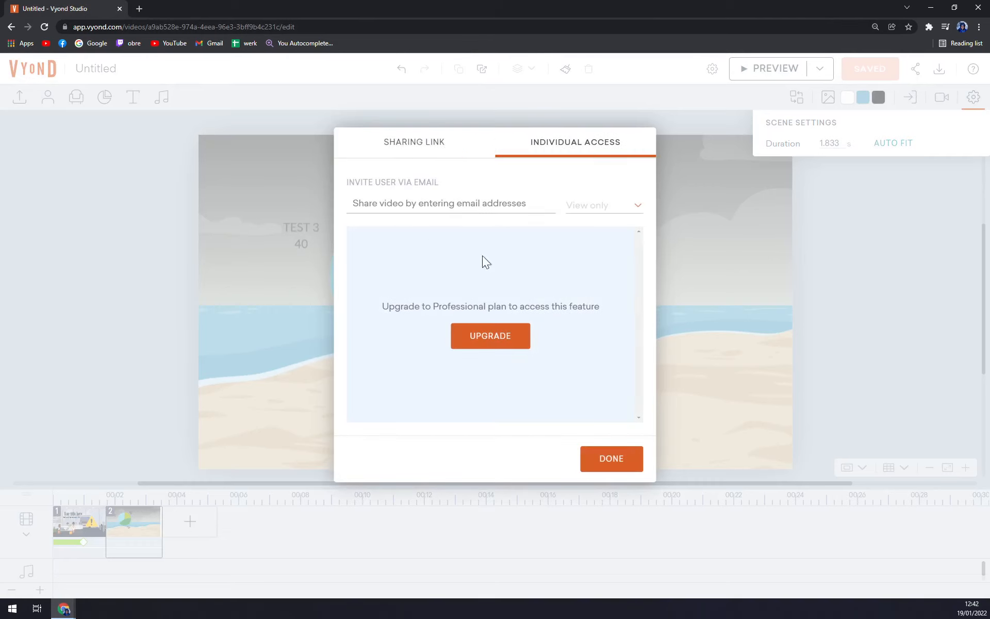
{"action": "left_click", "coordinate": [412, 147]}
{"action": "left_click", "coordinate": [546, 148]}
{"action": "left_click", "coordinate": [601, 461]}
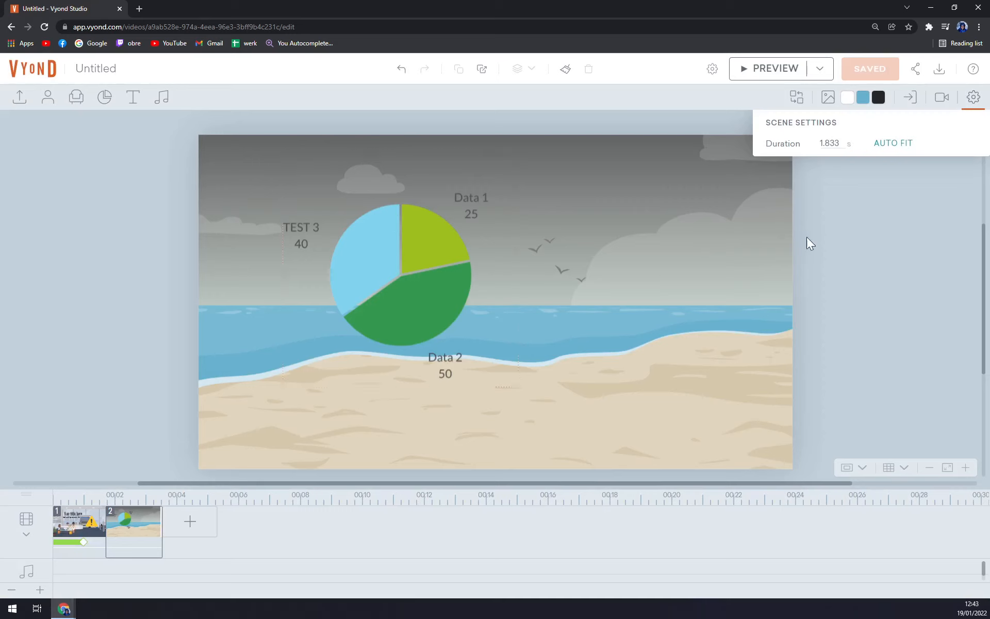
{"action": "left_click", "coordinate": [974, 97]}
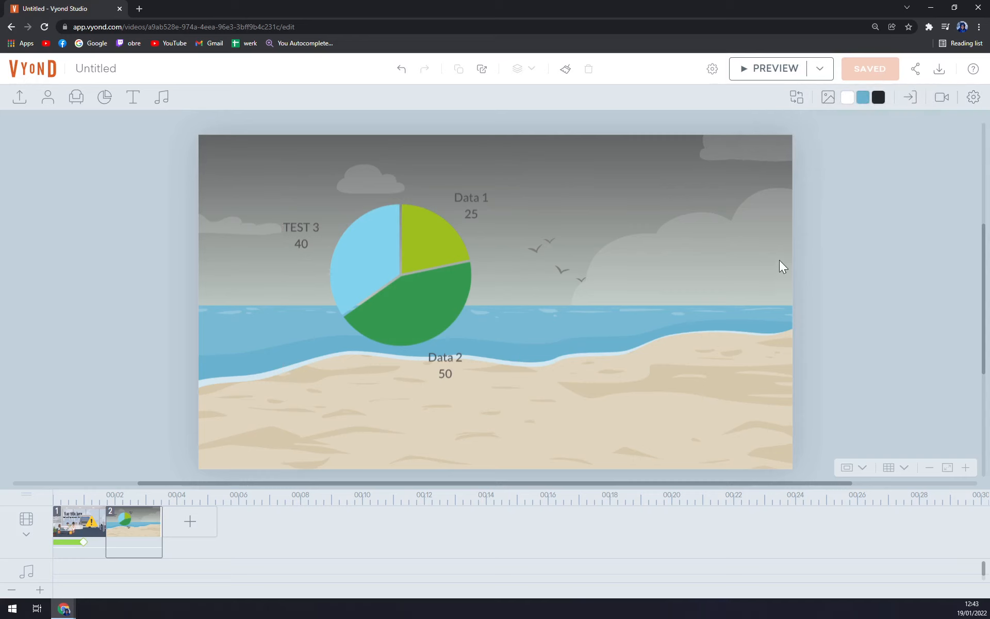